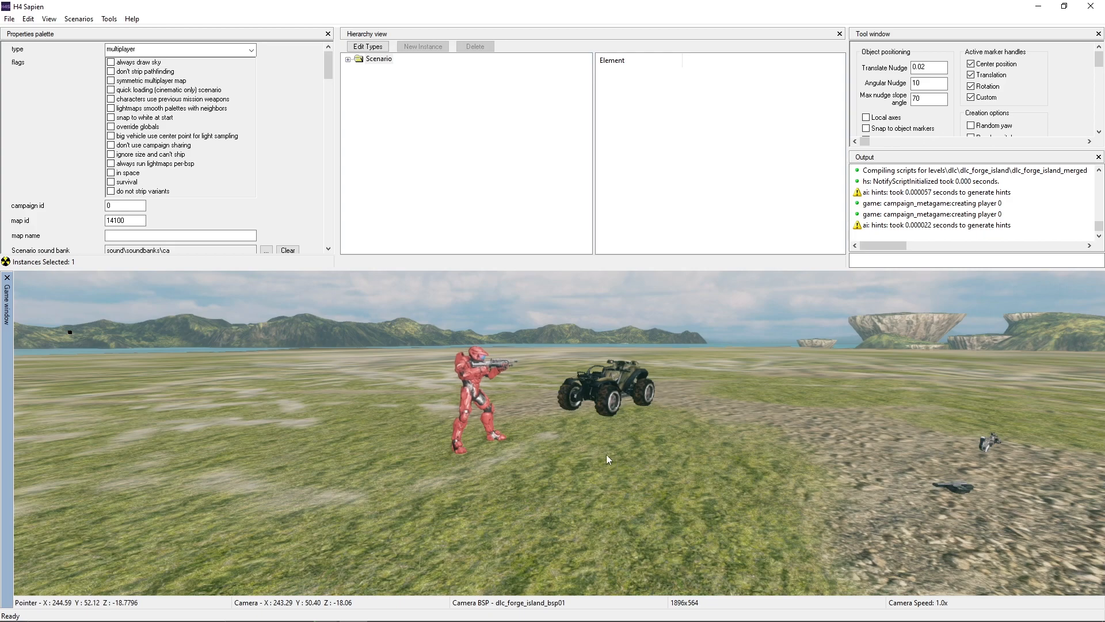
# - Examine the red Spartan and the vehicle placed on the terrain from several viewpoints
pyautogui.press('s')
pyautogui.press('d')
pyautogui.moveTo(494, 414); pyautogui.dragTo(425, 402, button='middle')
pyautogui.press('w')
pyautogui.press('w')
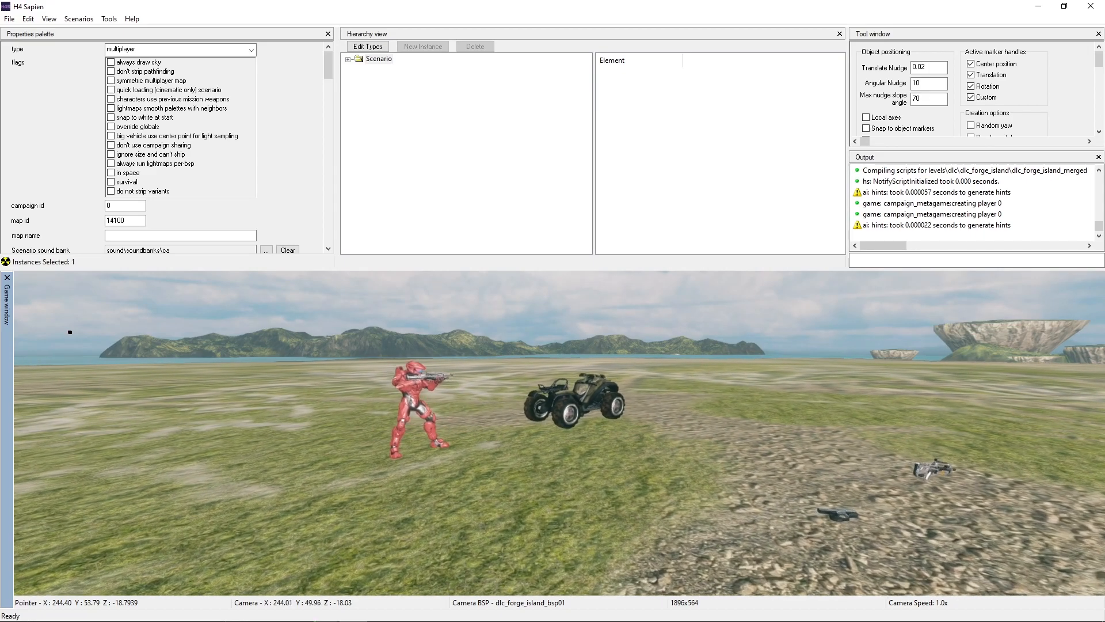
pyautogui.moveTo(425, 402); pyautogui.dragTo(356, 385, button='middle')
pyautogui.press('w')
pyautogui.press('d')
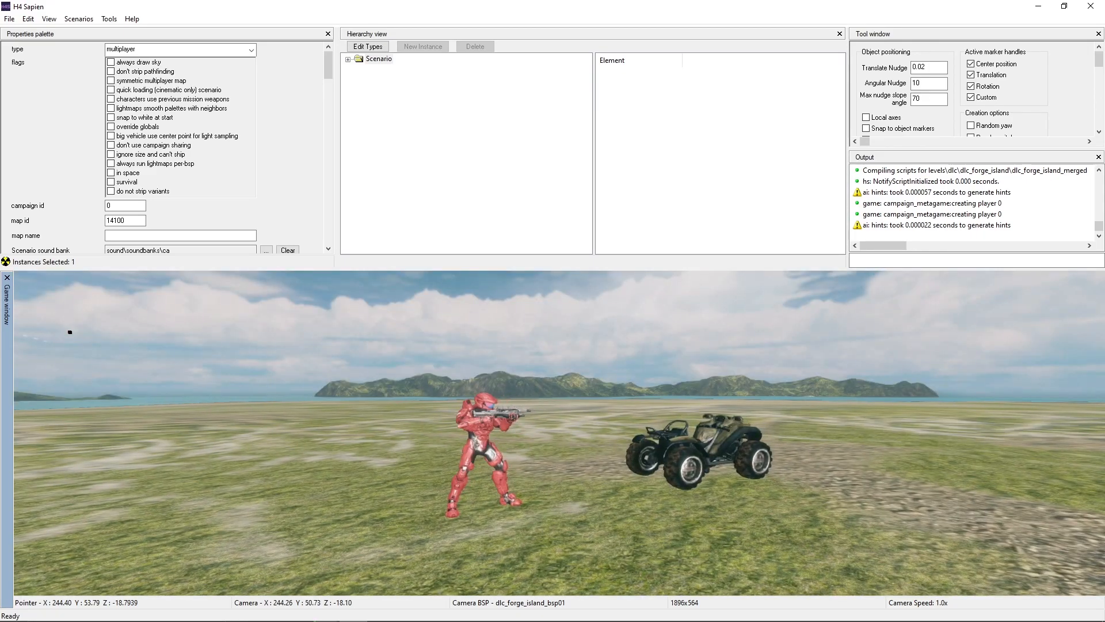
# - Examine the characters assigned to cells_0 of squads_0 in the scenario's AI squads
pyautogui.click(347, 59)
pyautogui.click(358, 90)
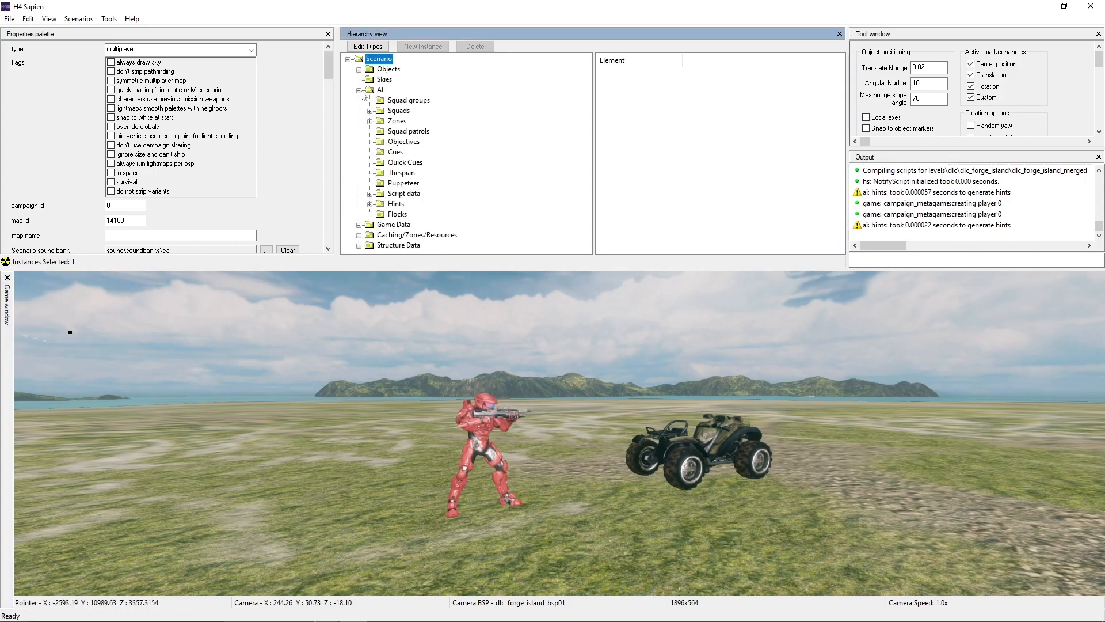
pyautogui.click(370, 111)
pyautogui.click(398, 111)
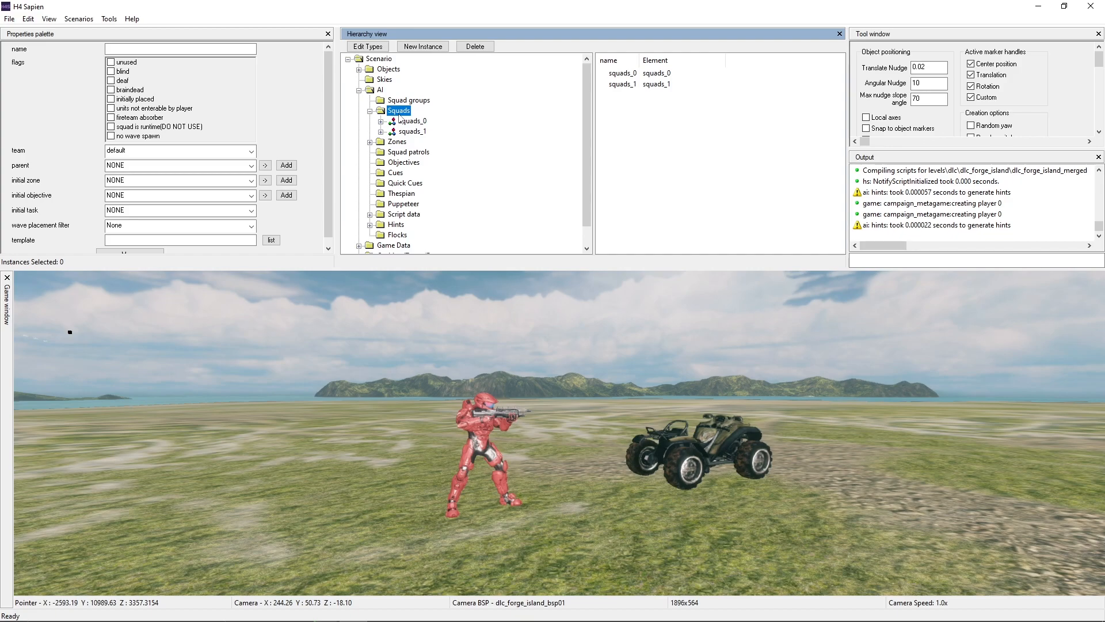
pyautogui.click(380, 131)
pyautogui.click(380, 121)
pyautogui.click(391, 132)
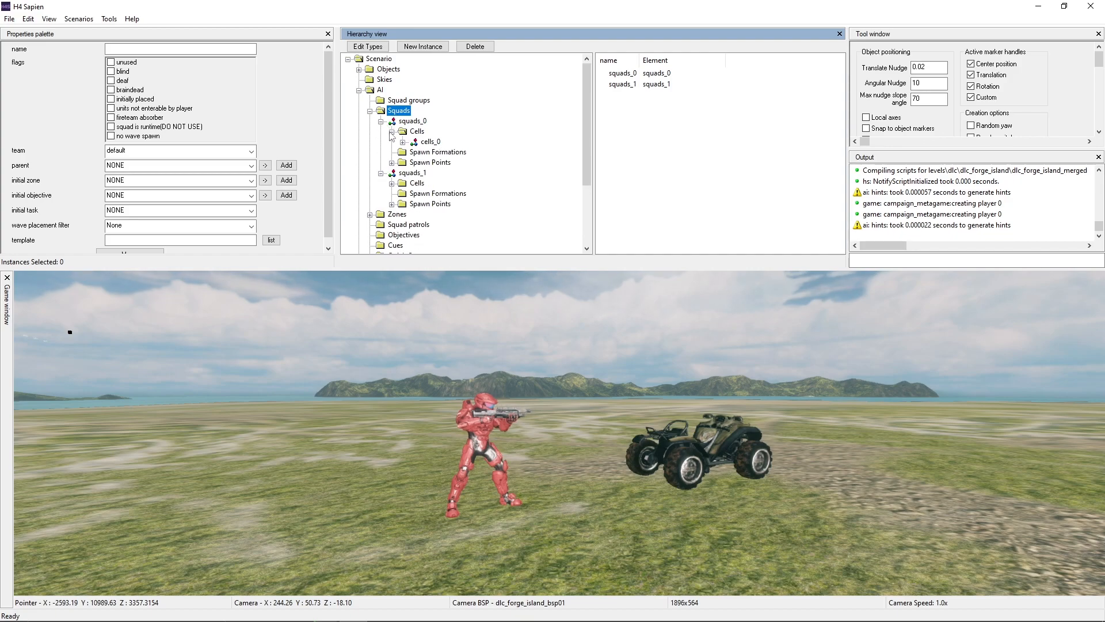
pyautogui.click(402, 142)
pyautogui.click(447, 152)
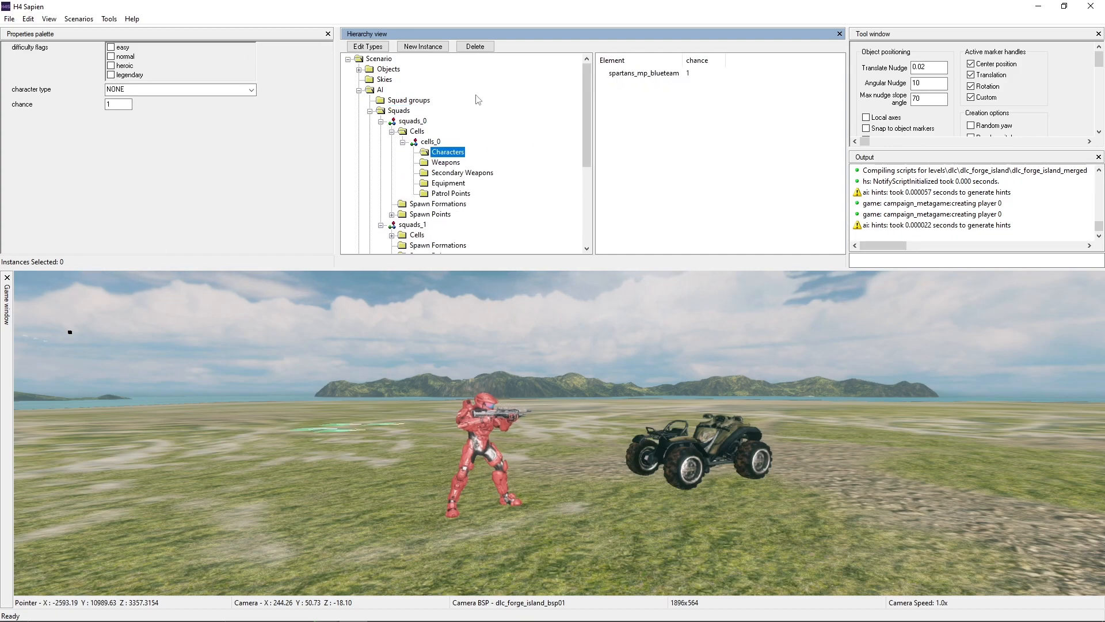
# - Examine the characters assigned to the cell of squads_1, then return to the overall squads list
pyautogui.click(381, 121)
pyautogui.click(392, 141)
pyautogui.click(402, 152)
pyautogui.click(440, 162)
pyautogui.click(380, 131)
pyautogui.click(398, 112)
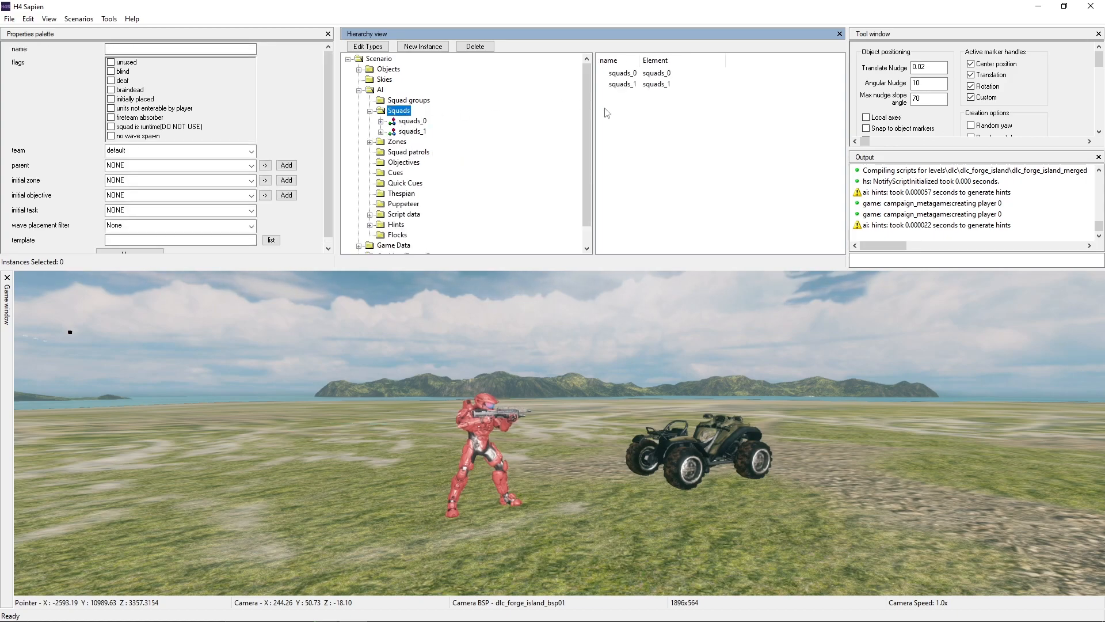
# - Review the tags registered in the type editor for the biped and character object classes
pyautogui.click(368, 46)
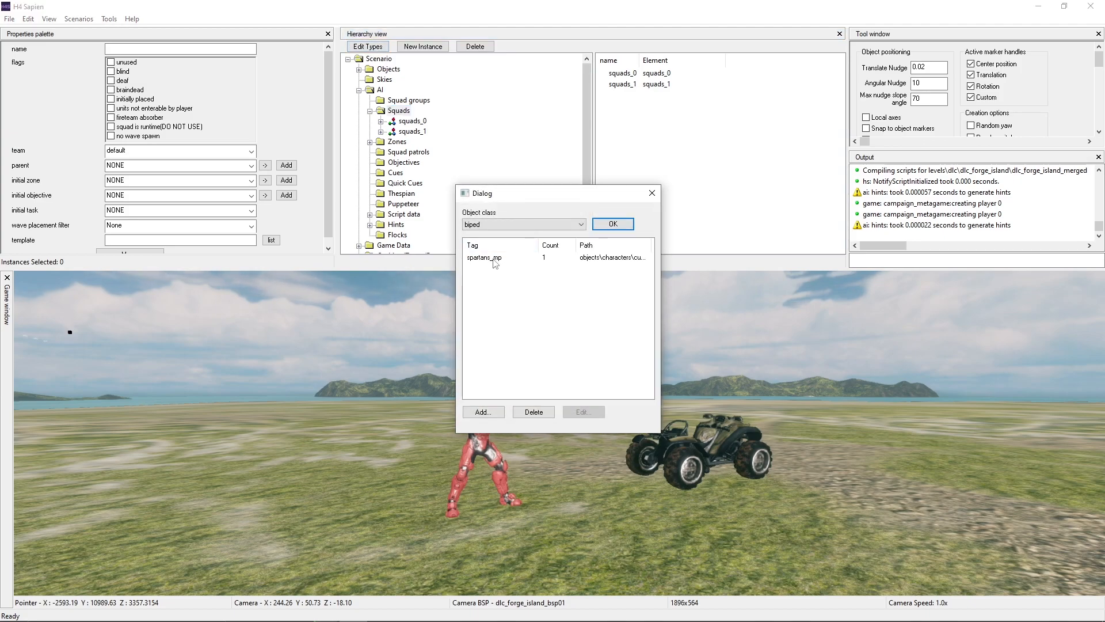
pyautogui.moveTo(575, 243); pyautogui.dragTo(565, 242)
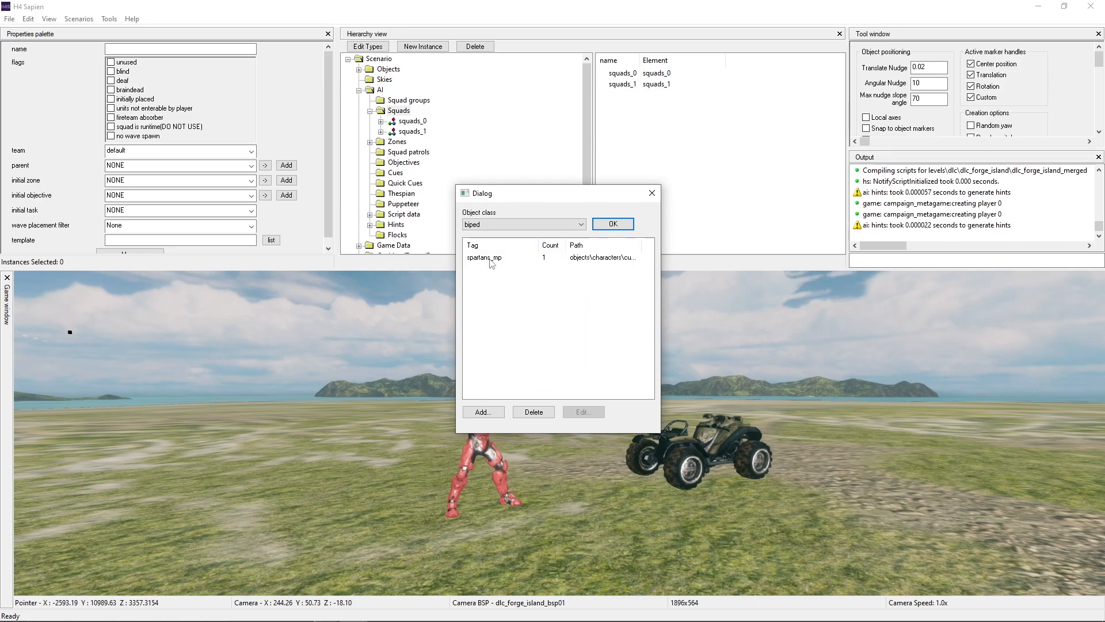
pyautogui.click(499, 226)
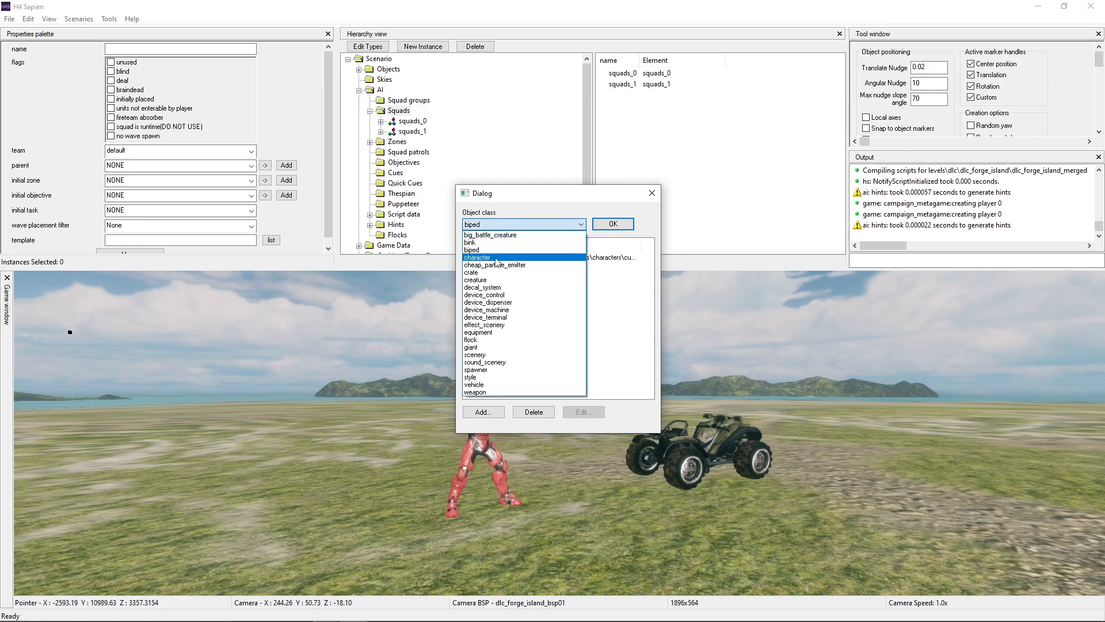
pyautogui.click(497, 258)
pyautogui.moveTo(558, 304); pyautogui.dragTo(470, 258)
pyautogui.click(528, 306)
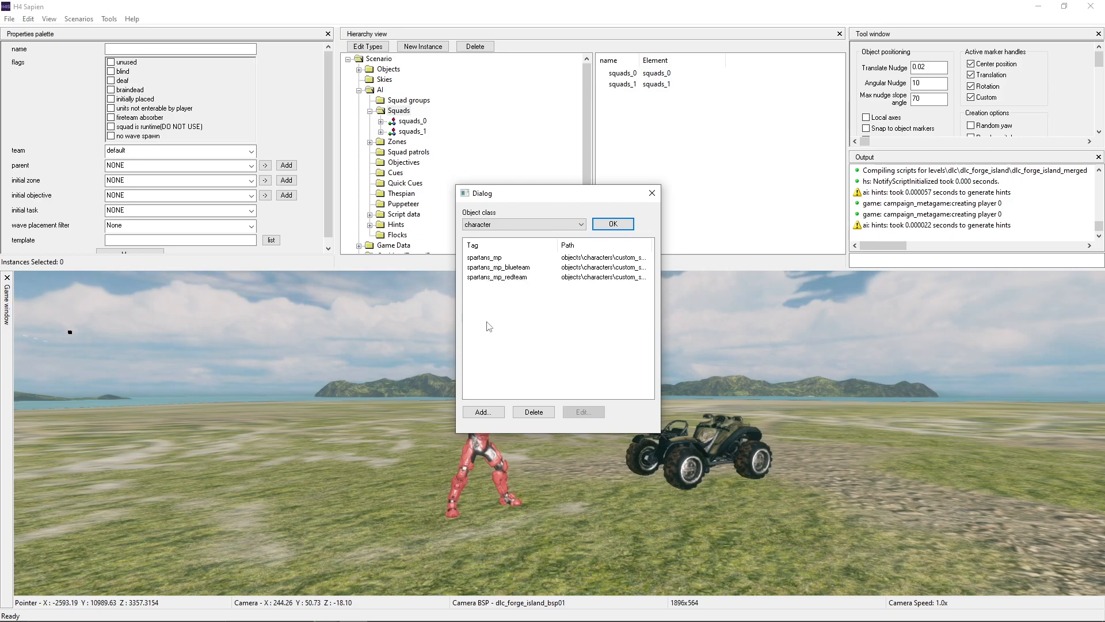
# - Browse the character tag folders, including storm_elite_ai and the ai folder of storm_elite, without adding a tag
pyautogui.click(483, 411)
pyautogui.scroll(-5, 483, 296)
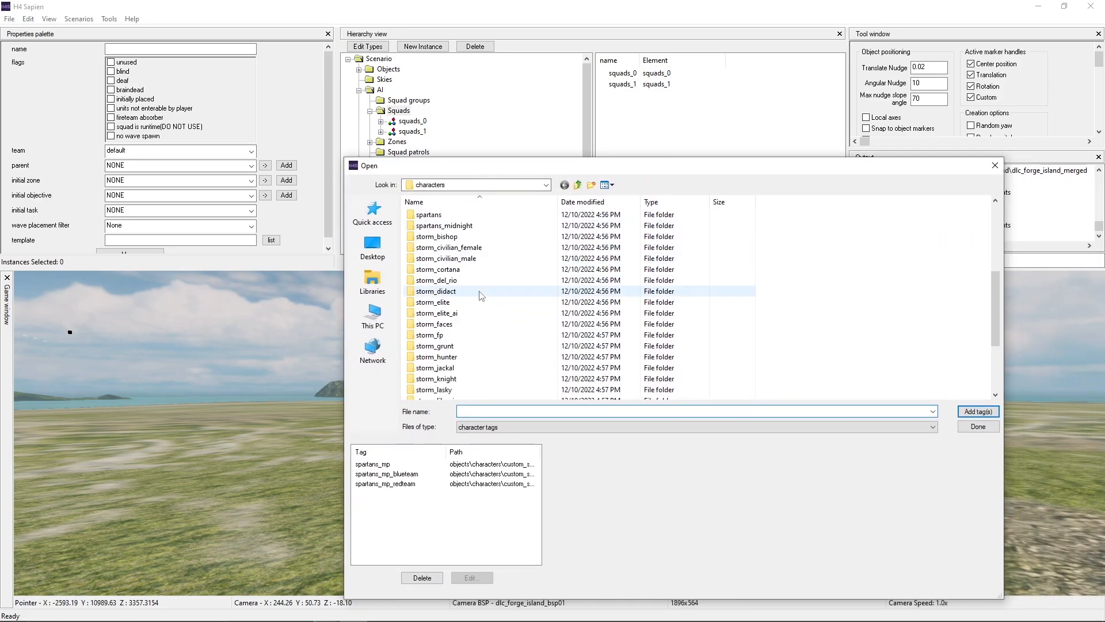
pyautogui.doubleClick(454, 312)
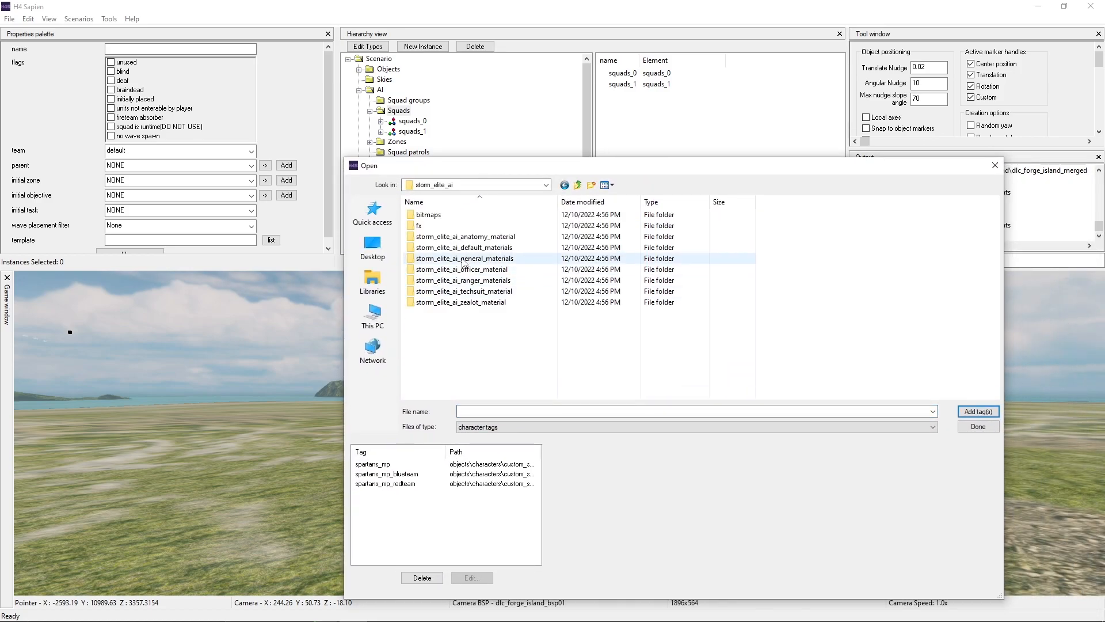
pyautogui.press('BackSpace')
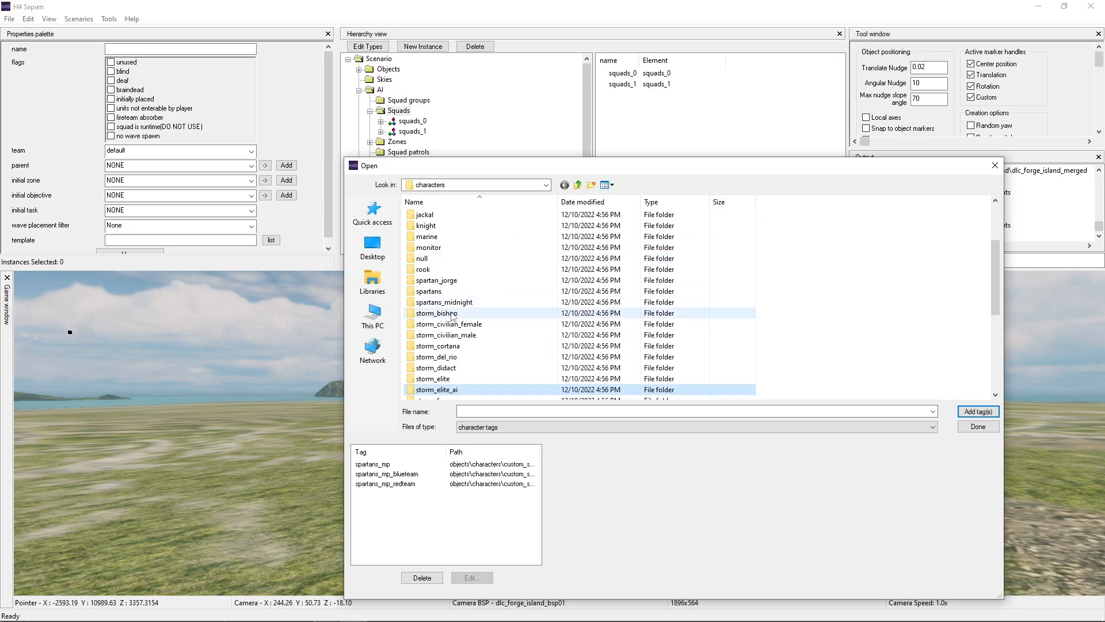
pyautogui.doubleClick(443, 379)
pyautogui.doubleClick(428, 215)
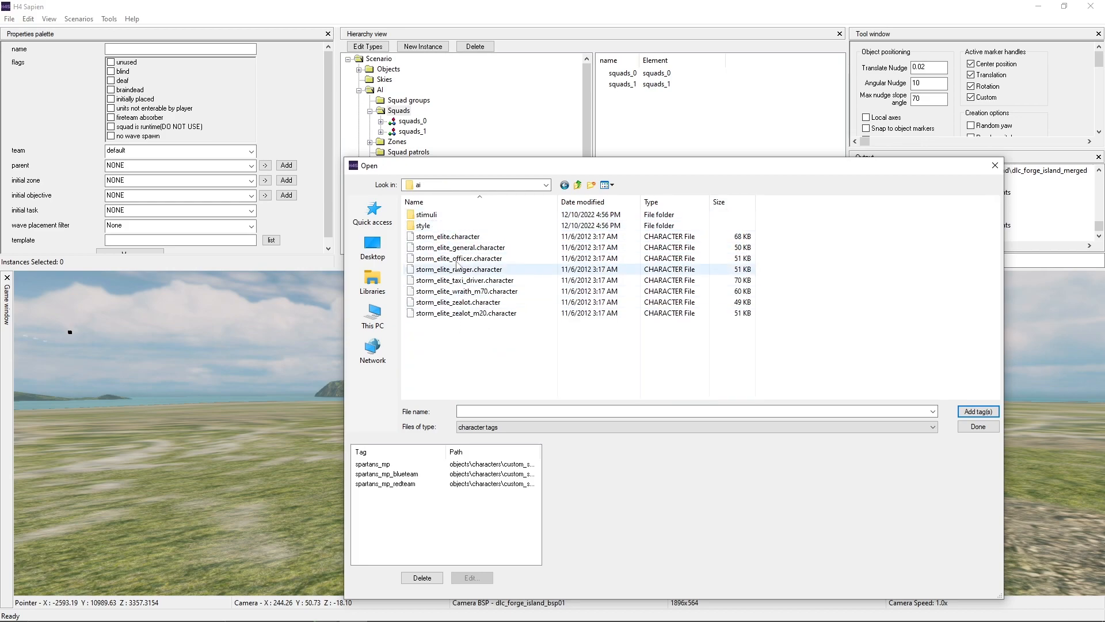
pyautogui.click(578, 184)
pyautogui.click(579, 185)
pyautogui.scroll(-6, 483, 322)
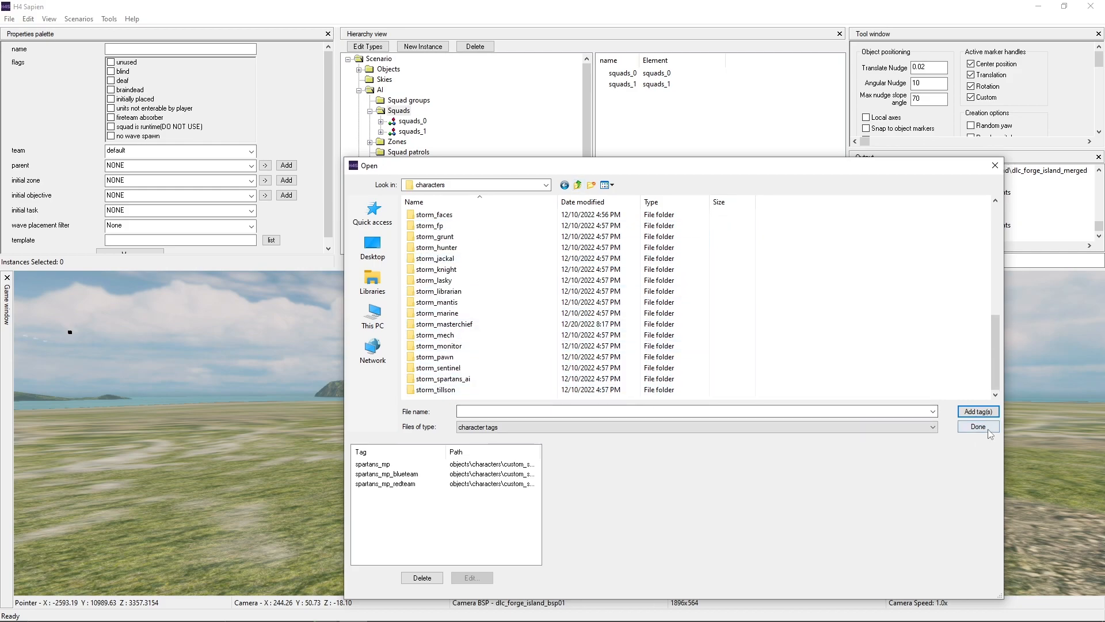
pyautogui.click(988, 431)
# - Compare the registered biped and character types once more and close the type editor
pyautogui.click(514, 226)
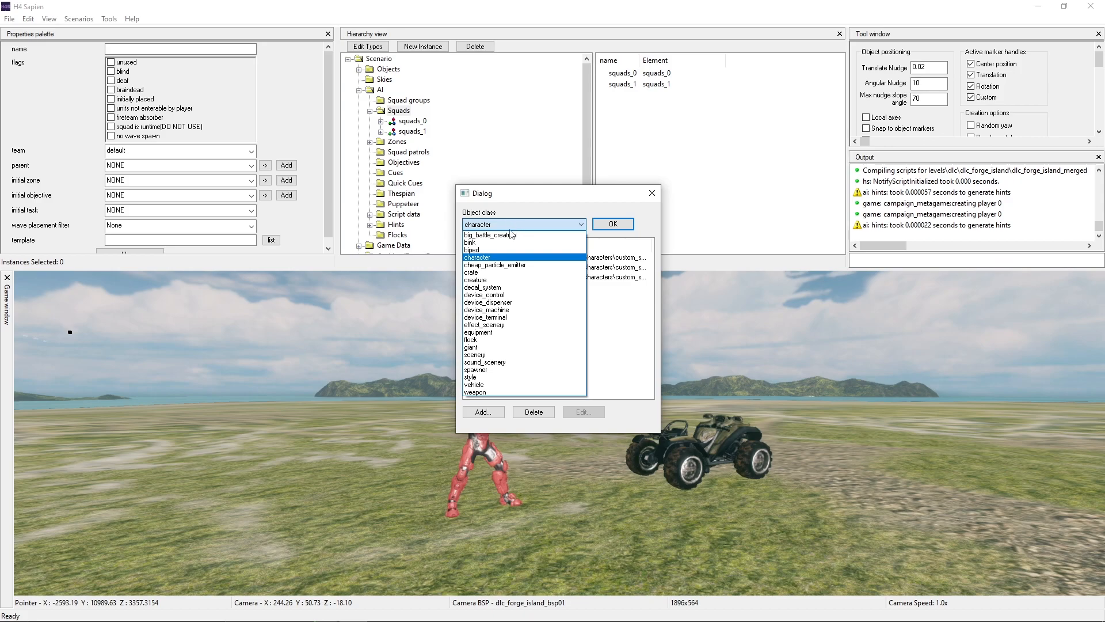
pyautogui.click(487, 249)
pyautogui.click(496, 226)
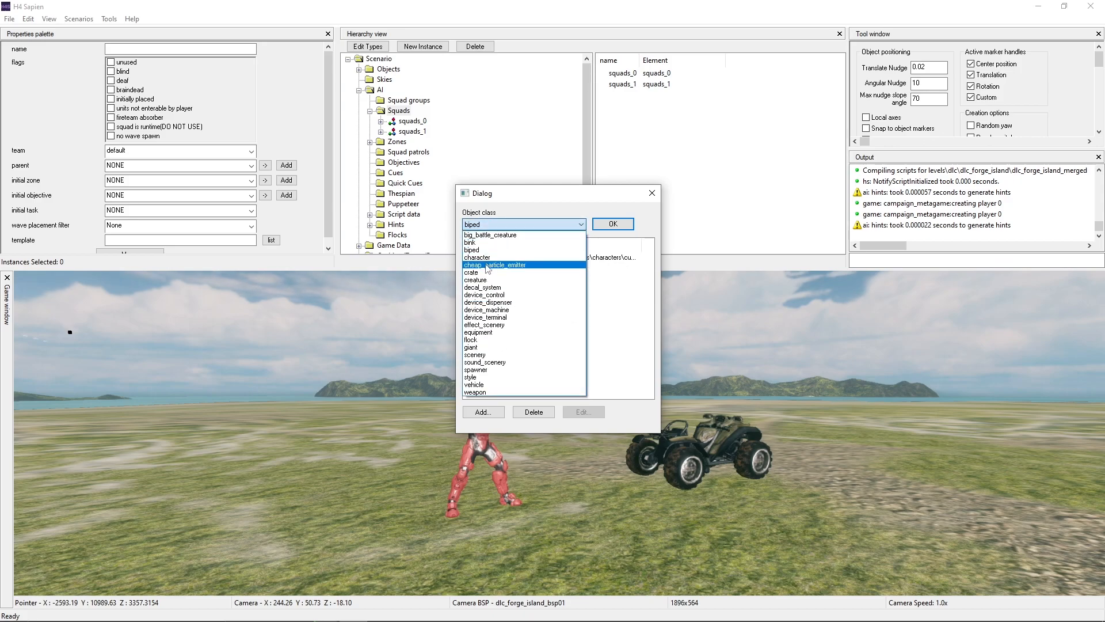
pyautogui.click(487, 258)
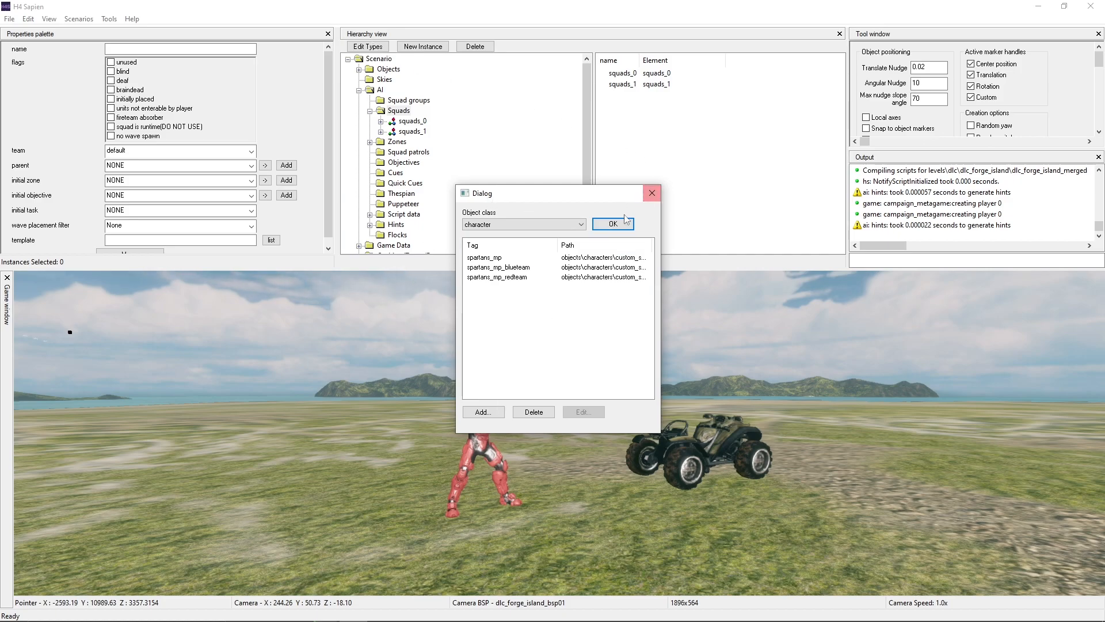
pyautogui.click(612, 223)
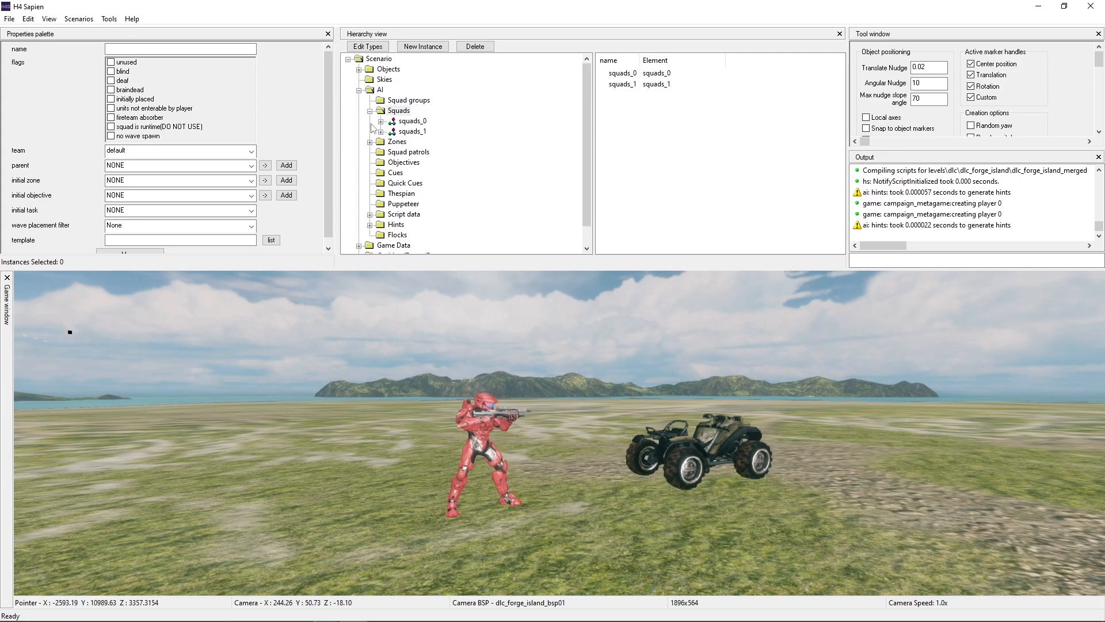
# - Add a second zone to the scenario's AI zones and expand the contents of both zones
pyautogui.doubleClick(396, 142)
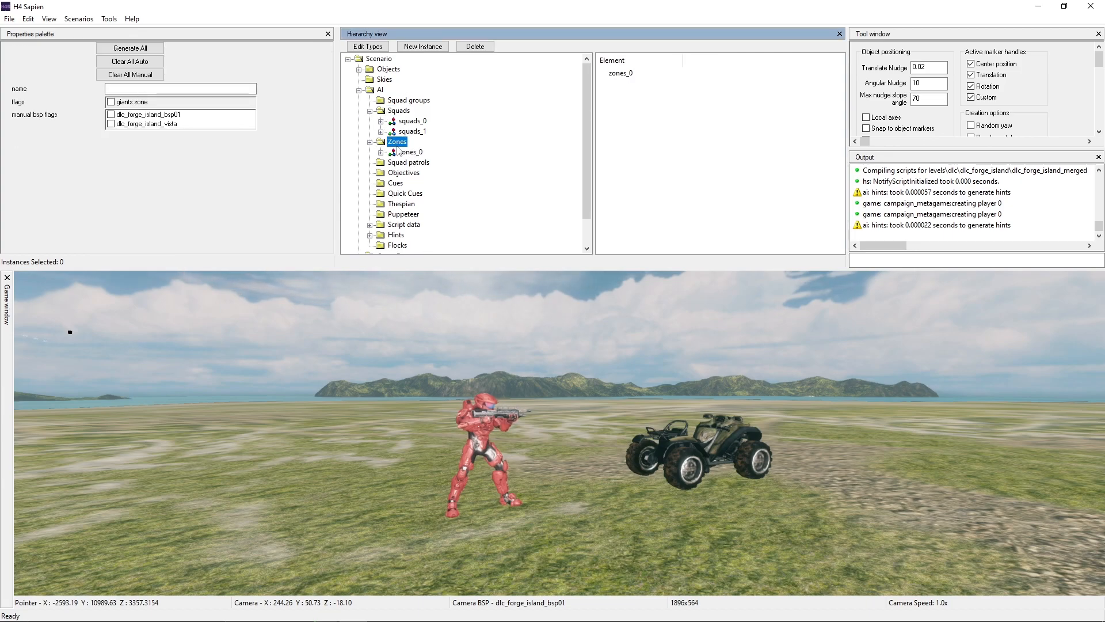
pyautogui.click(423, 46)
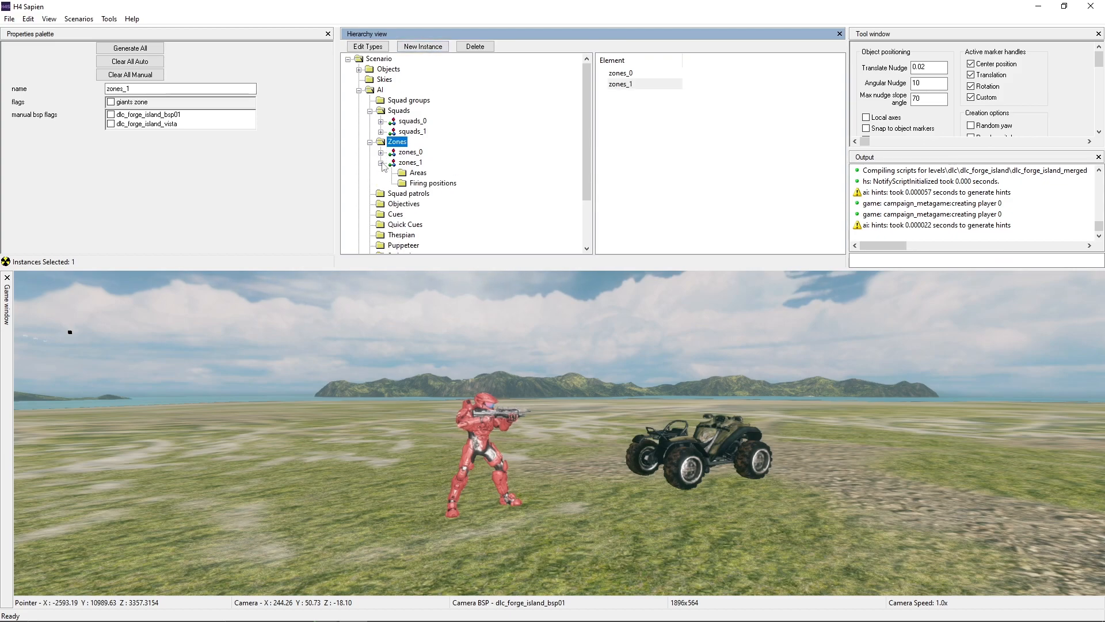
pyautogui.doubleClick(410, 152)
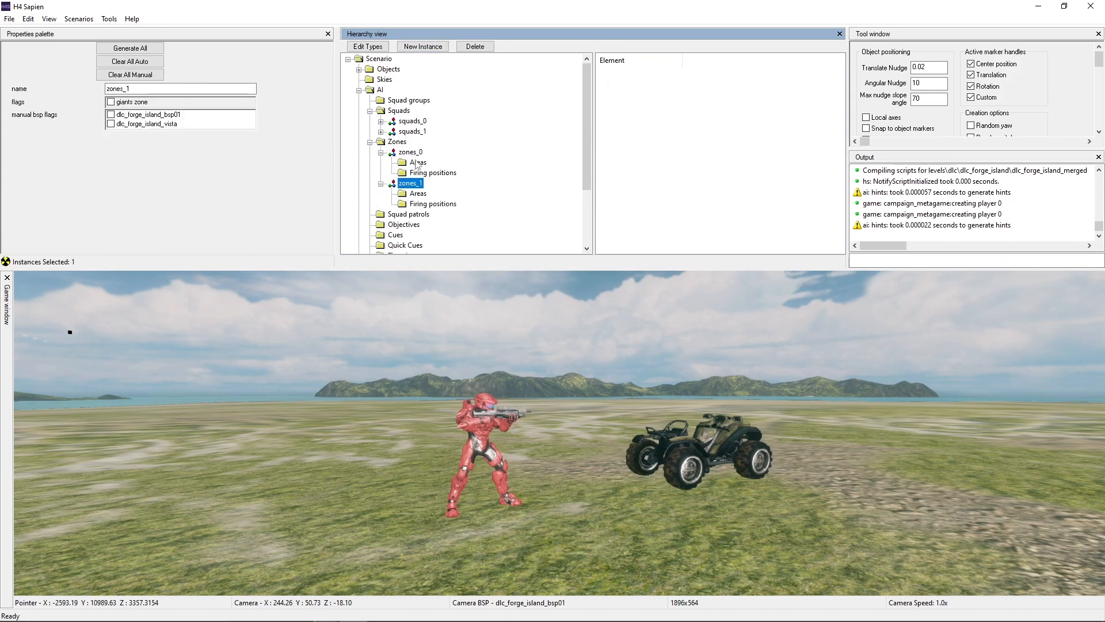
# - Draw a seven-cornered area for zones_1 on the terrain, enclosing the Spartan, the vehicle and the surrounding ground
pyautogui.moveTo(553, 432); pyautogui.dragTo(553, 395, button='middle')
pyautogui.press('shift')
pyautogui.press('r')
pyautogui.press('s')
pyautogui.press('s')
pyautogui.click(418, 194)
pyautogui.click(688, 465)
pyautogui.moveTo(662, 443); pyautogui.dragTo(492, 357)
pyautogui.moveTo(492, 357); pyautogui.dragTo(666, 445, button='middle')
pyautogui.press('d')
pyautogui.moveTo(669, 444); pyautogui.dragTo(204, 373)
pyautogui.moveTo(723, 489); pyautogui.dragTo(430, 577)
pyautogui.moveTo(768, 454); pyautogui.dragTo(816, 370)
pyautogui.moveTo(639, 308); pyautogui.dragTo(554, 278)
pyautogui.moveTo(217, 377); pyautogui.dragTo(158, 380)
pyautogui.moveTo(278, 481); pyautogui.dragTo(154, 535)
pyautogui.click(343, 346)
pyautogui.moveTo(350, 325); pyautogui.dragTo(277, 282)
pyautogui.moveTo(682, 440); pyautogui.dragTo(861, 600)
pyautogui.moveTo(748, 501); pyautogui.dragTo(748, 449, button='middle')
pyautogui.press('s')
pyautogui.moveTo(527, 392); pyautogui.dragTo(528, 391, button='middle')
pyautogui.press('w')
pyautogui.press('a')
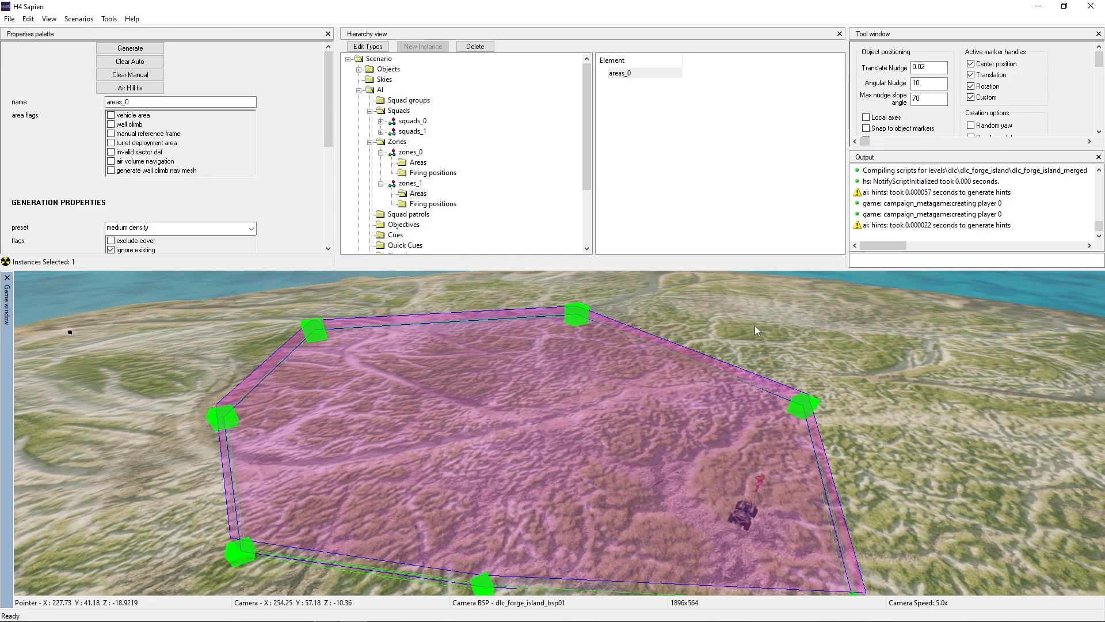
# - Generate all firing positions automatically for zones_1
pyautogui.click(420, 184)
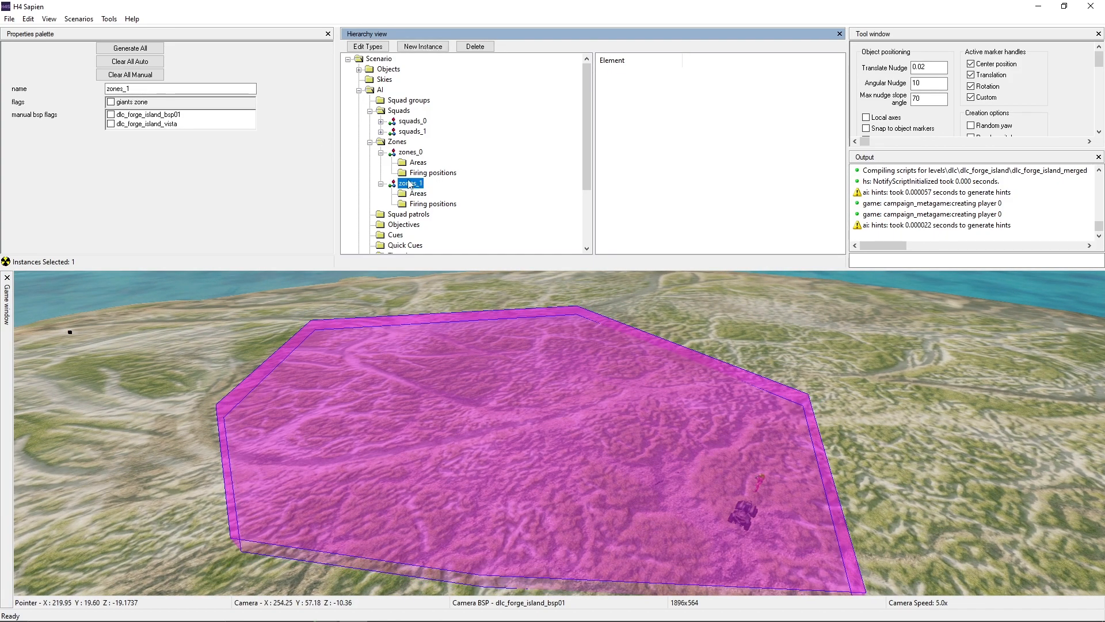
pyautogui.click(142, 50)
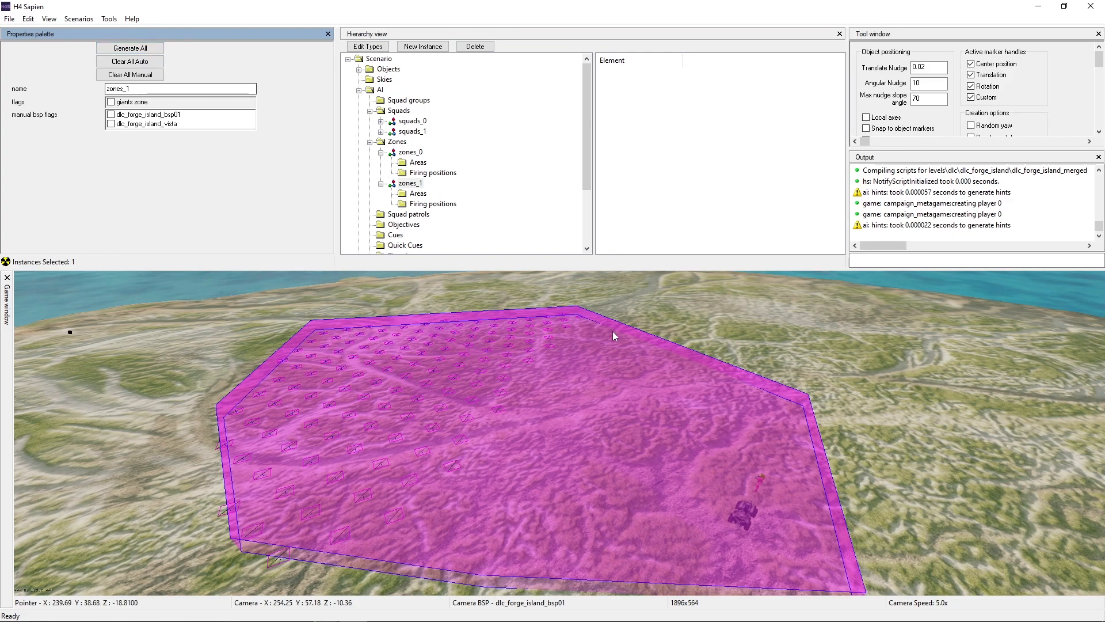
pyautogui.moveTo(493, 452); pyautogui.dragTo(493, 452, button='middle')
pyautogui.press('w')
pyautogui.press('d')
pyautogui.press('s')
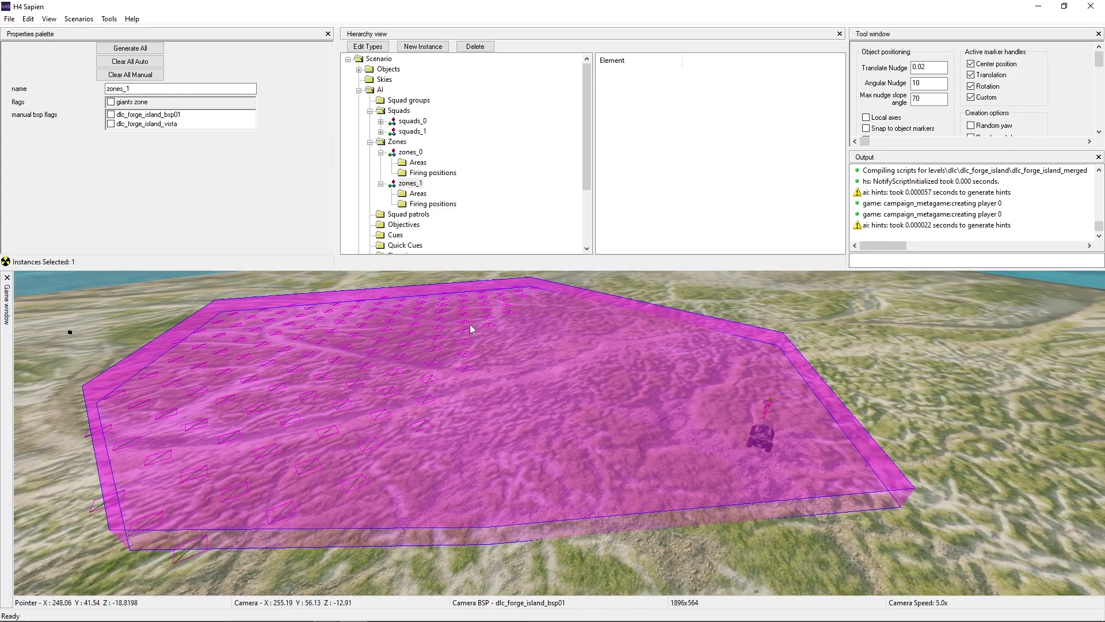
# - Place additional firing positions by hand in zones_1, filling the ground between the generated points and the vehicle
pyautogui.click(430, 204)
pyautogui.click(429, 399)
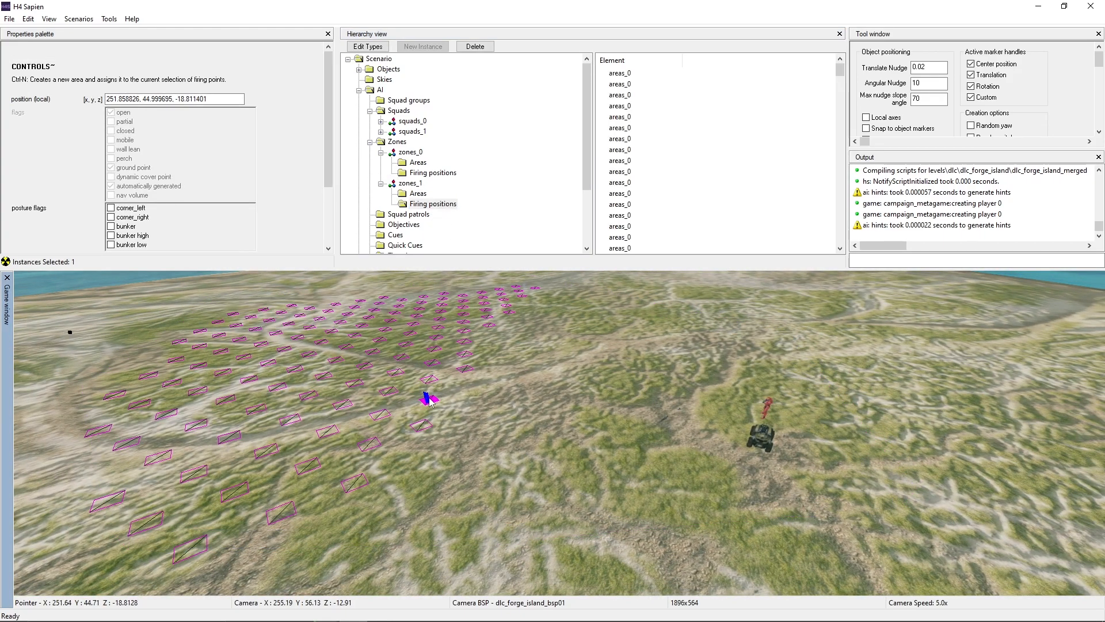
pyautogui.click(496, 407)
pyautogui.click(556, 412)
pyautogui.click(641, 403)
pyautogui.click(692, 383)
pyautogui.click(673, 352)
pyautogui.click(634, 343)
pyautogui.click(577, 347)
pyautogui.click(547, 346)
pyautogui.click(548, 329)
pyautogui.click(558, 314)
pyautogui.click(569, 301)
pyautogui.click(578, 297)
pyautogui.click(596, 297)
pyautogui.moveTo(604, 305)
pyautogui.mouseDown()
pyautogui.moveTo(664, 305)
pyautogui.moveTo(719, 328)
pyautogui.moveTo(719, 397)
pyautogui.moveTo(644, 443)
pyautogui.moveTo(527, 443)
pyautogui.moveTo(458, 423)
pyautogui.moveTo(530, 357)
pyautogui.moveTo(599, 359)
pyautogui.moveTo(611, 322)
pyautogui.moveTo(528, 309)
pyautogui.moveTo(518, 326)
pyautogui.mouseUp()
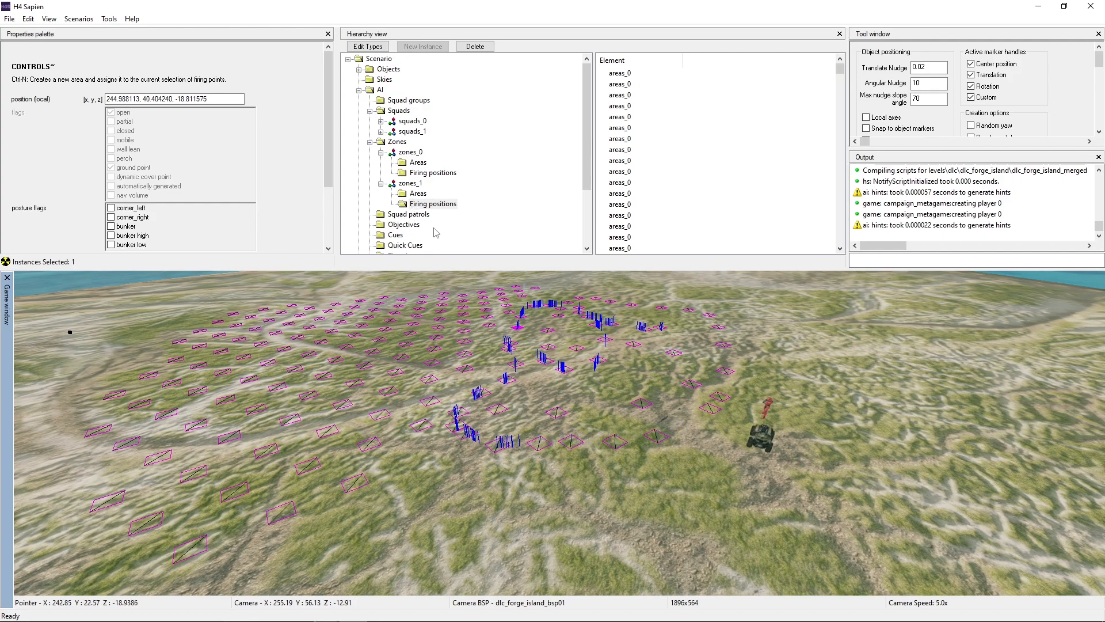
# - Check the zones_1 area and the scenario options for generating PVS and pathfinding data
pyautogui.click(415, 194)
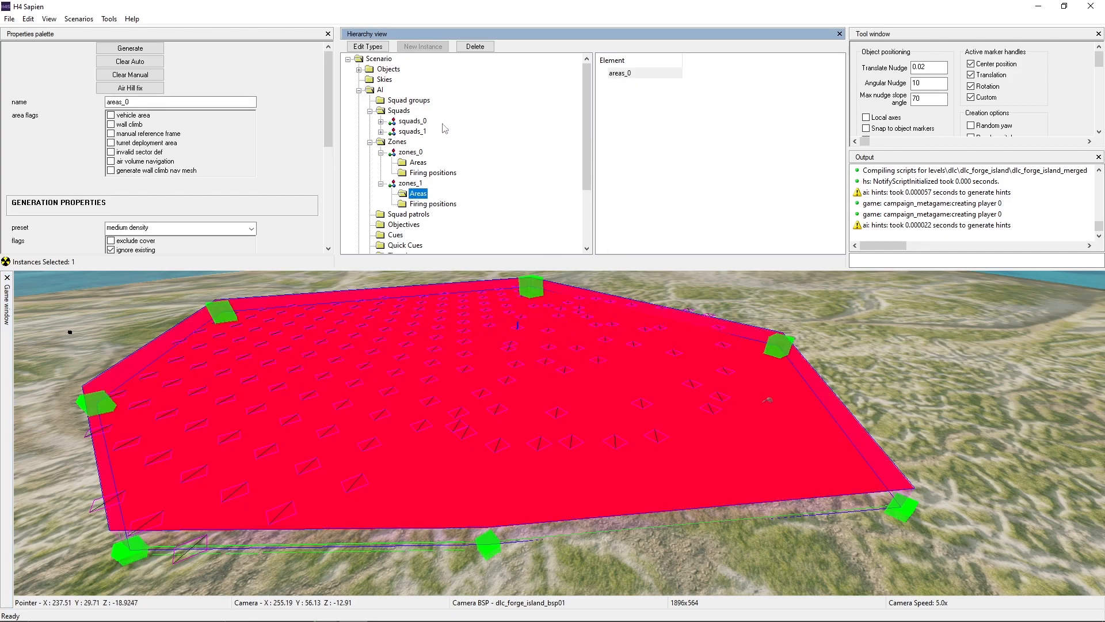
pyautogui.click(88, 20)
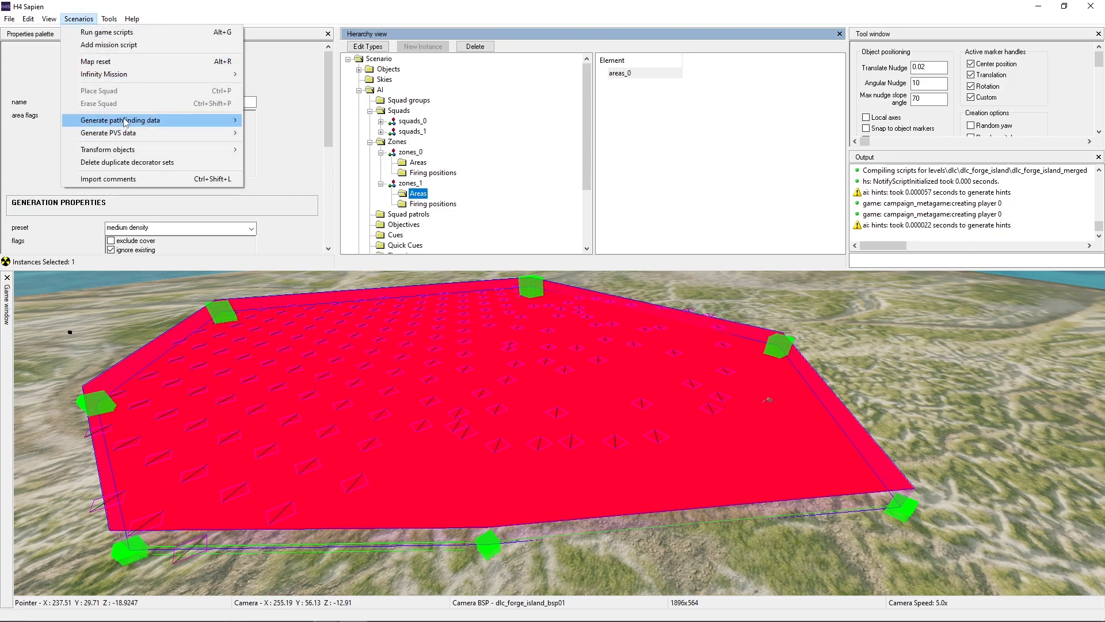
pyautogui.moveTo(197, 139)
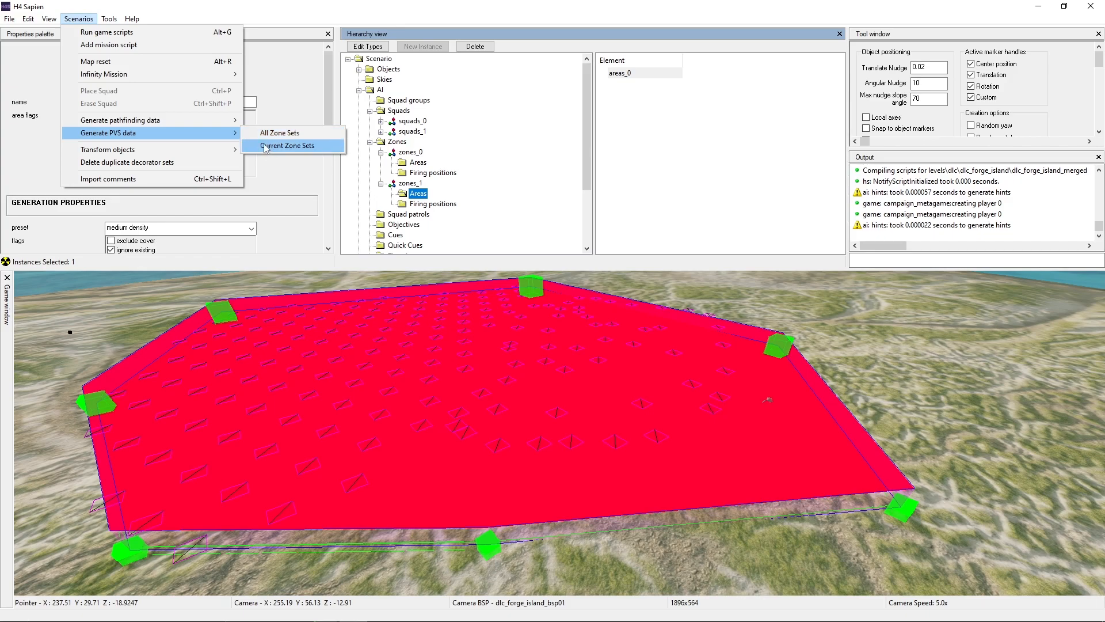
pyautogui.moveTo(157, 126)
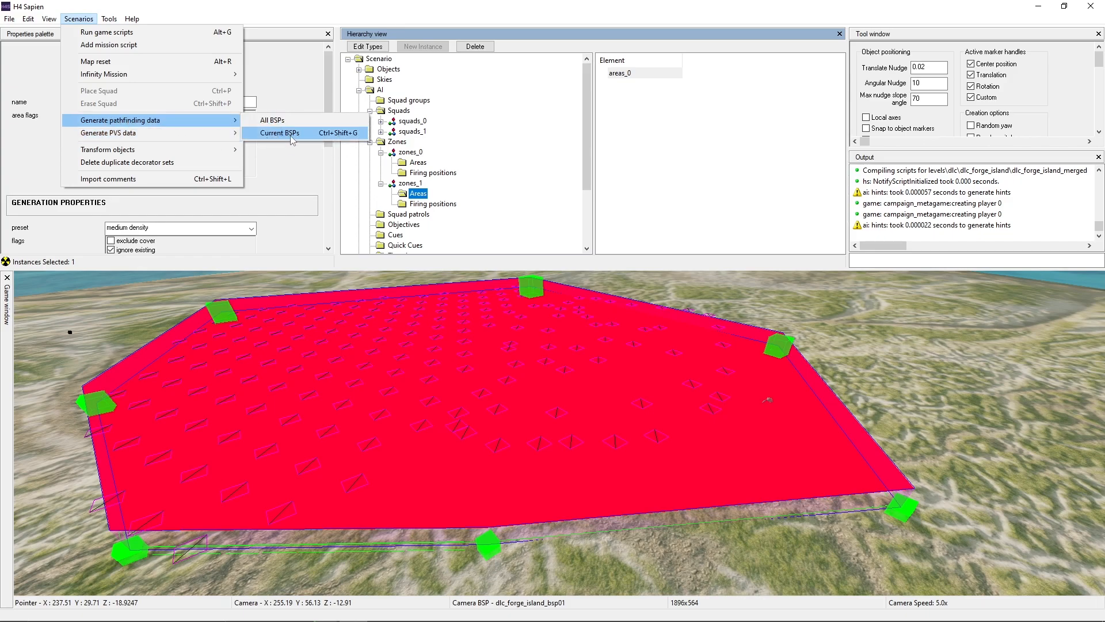
pyautogui.click(416, 183)
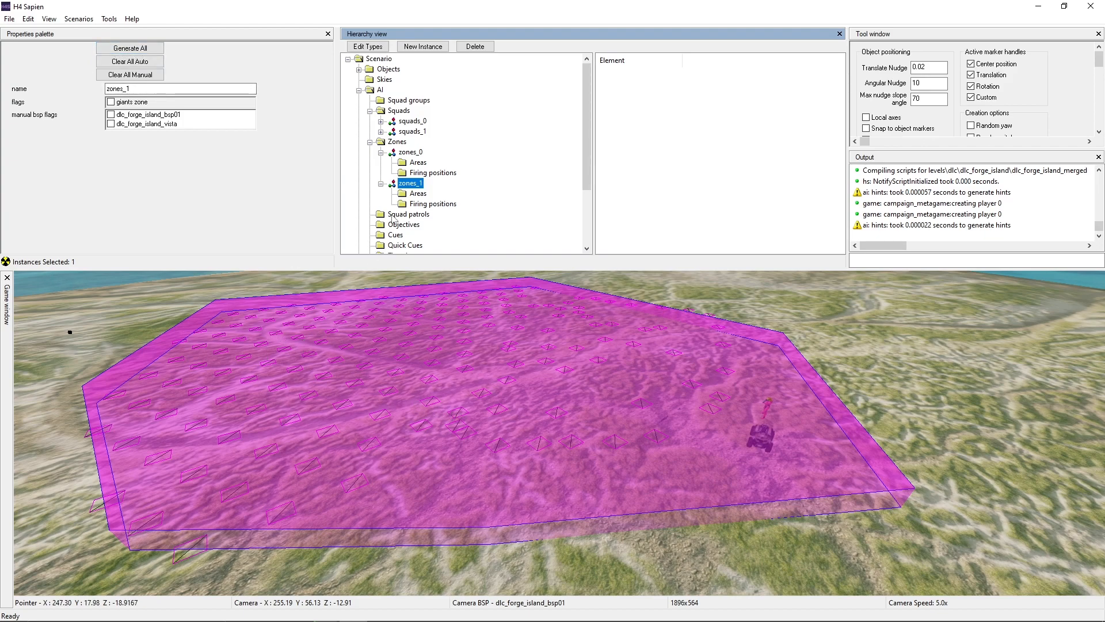
# - Review the cell contents of squads_1 as a reference and collapse the squad again
pyautogui.click(399, 110)
pyautogui.click(381, 132)
pyautogui.click(403, 152)
pyautogui.click(392, 141)
pyautogui.click(381, 131)
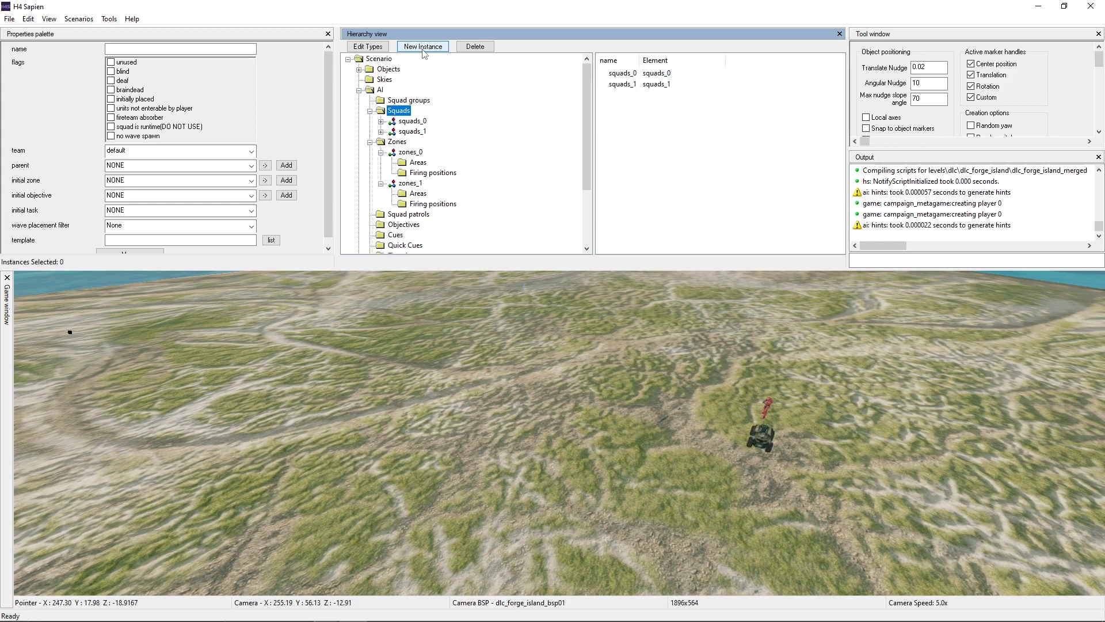
# - Review the character type and weapons assigned to cells_0 of squads_0
pyautogui.click(381, 121)
pyautogui.click(391, 132)
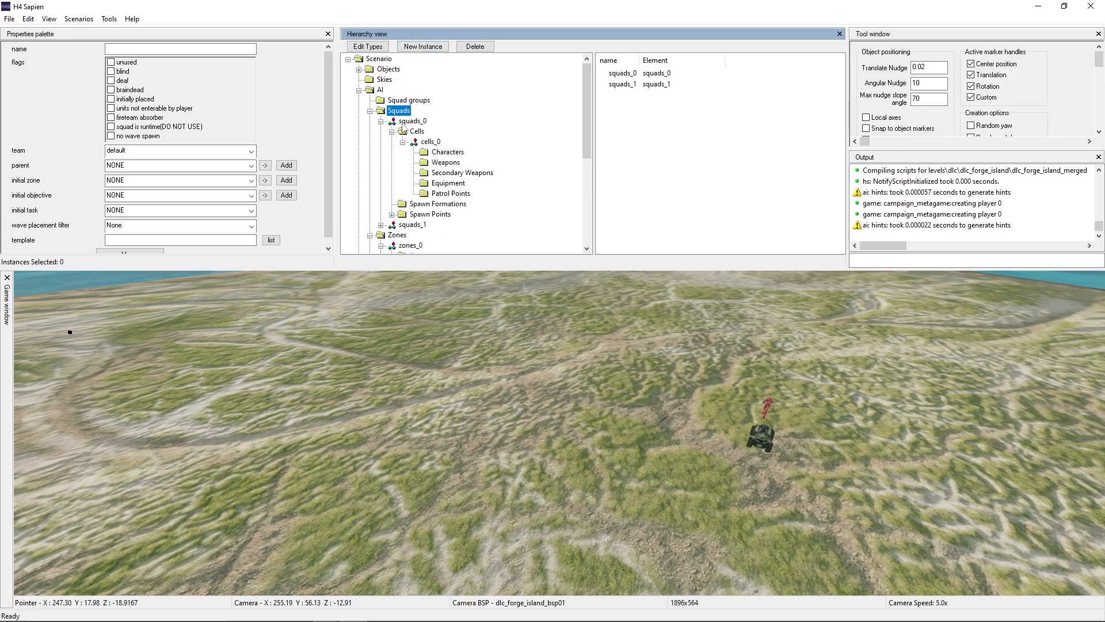
pyautogui.click(403, 141)
pyautogui.click(392, 131)
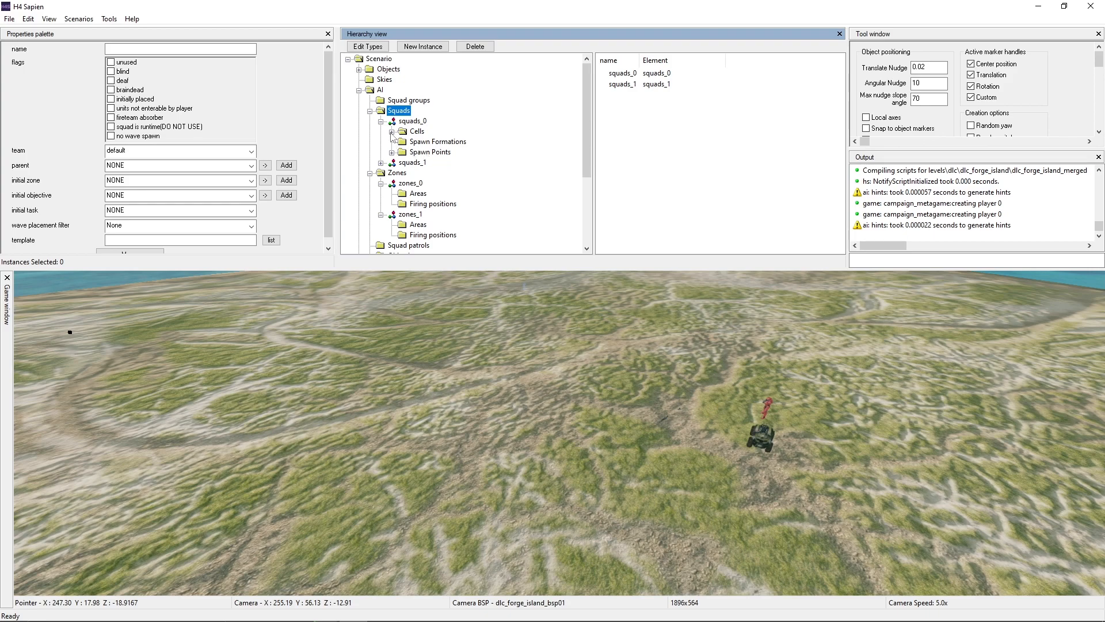
pyautogui.click(392, 132)
pyautogui.click(409, 132)
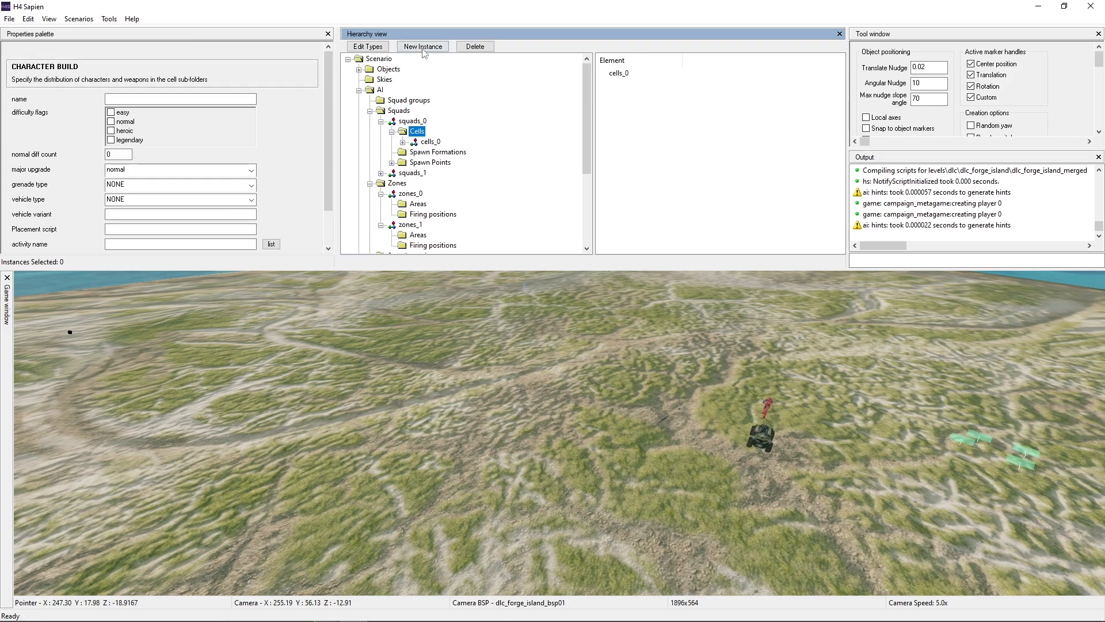
pyautogui.click(403, 142)
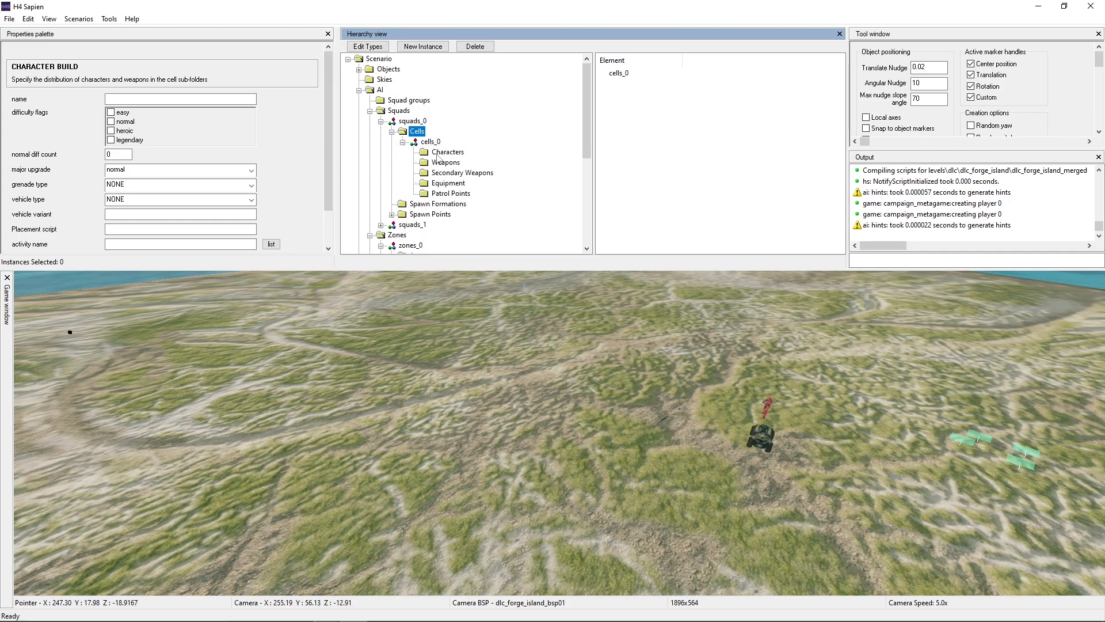
pyautogui.click(438, 153)
pyautogui.click(669, 74)
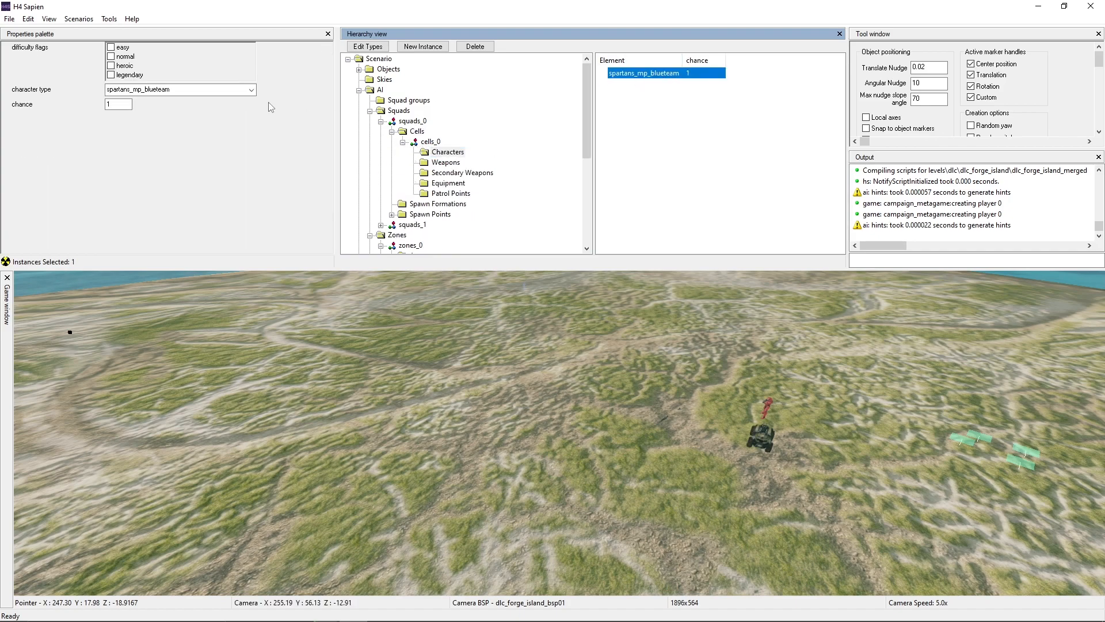
pyautogui.click(251, 90)
pyautogui.click(162, 159)
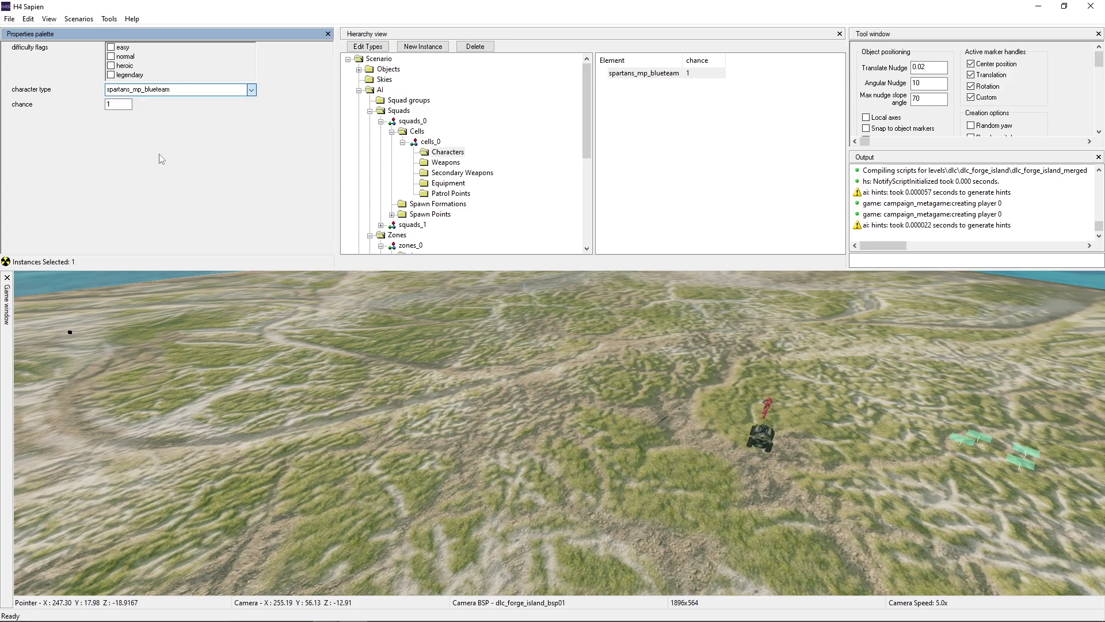
pyautogui.click(447, 163)
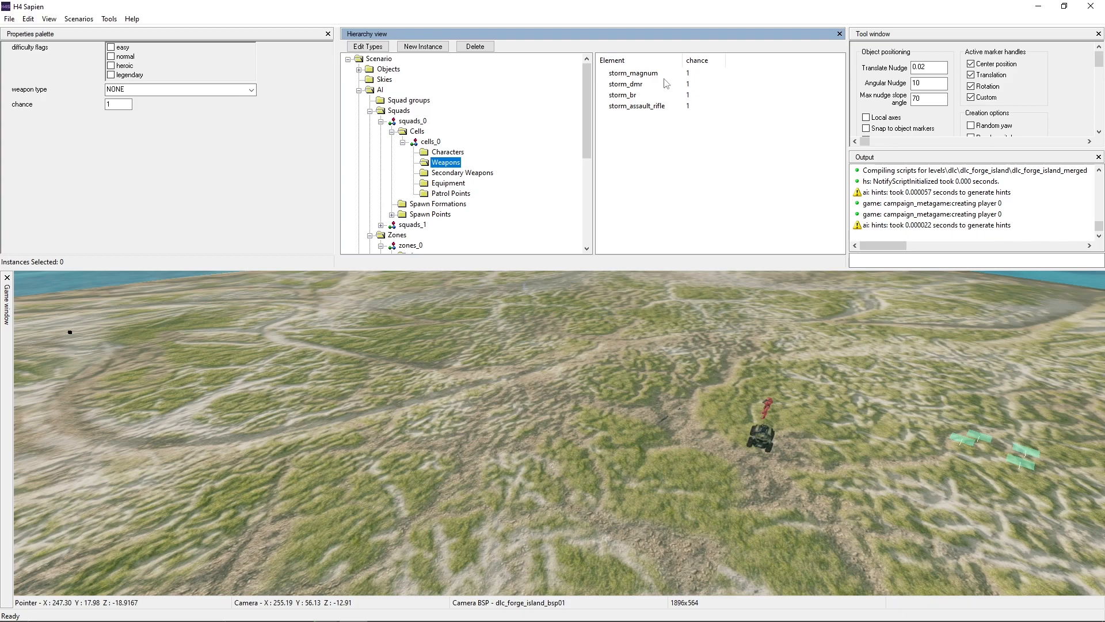
# - Check the weapon tags registered in the scenario's object types and the tag folders available for adding more
pyautogui.click(422, 47)
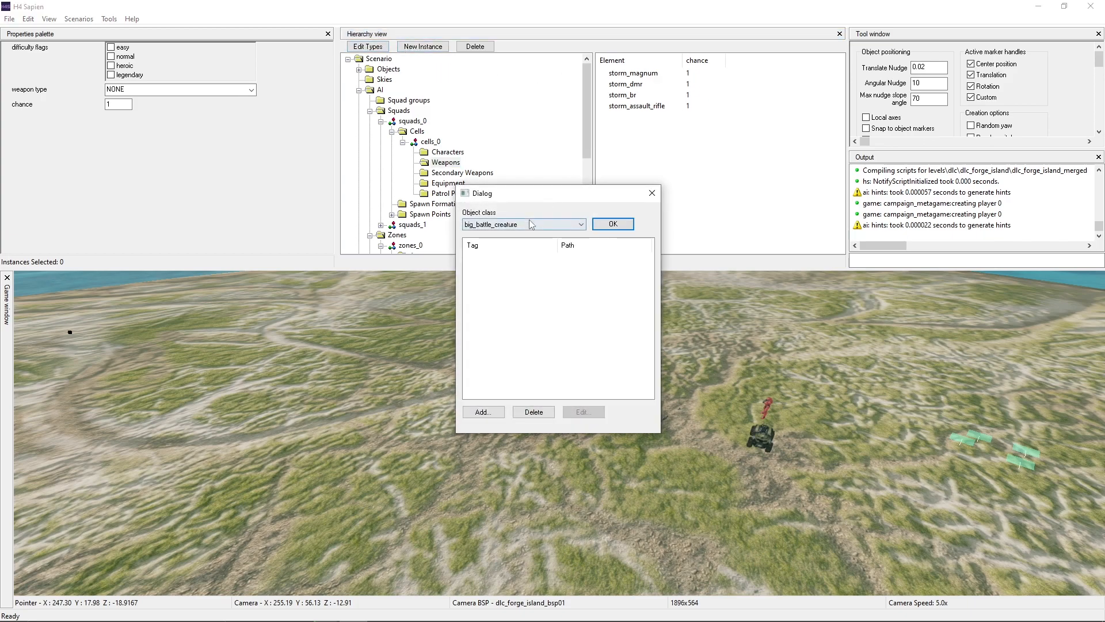
pyautogui.click(529, 221)
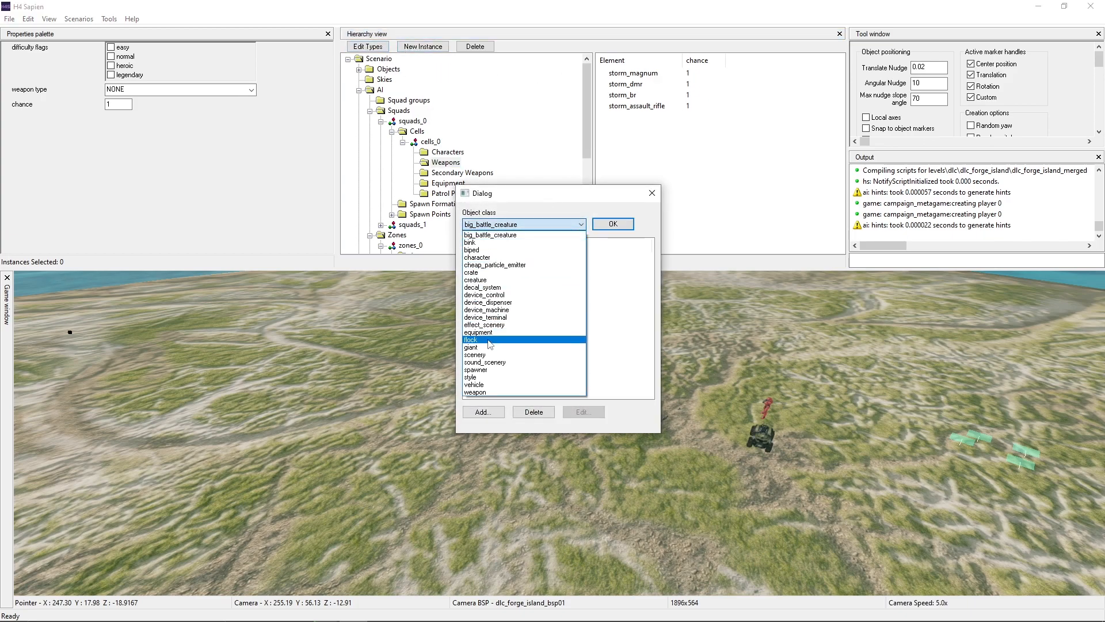
pyautogui.click(482, 391)
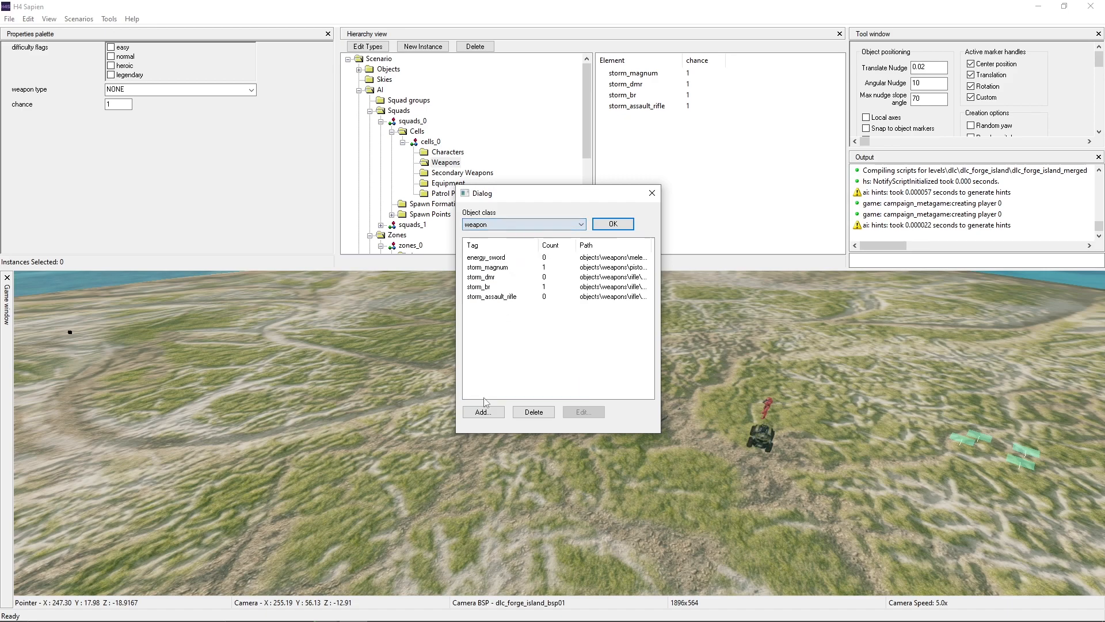
pyautogui.click(483, 411)
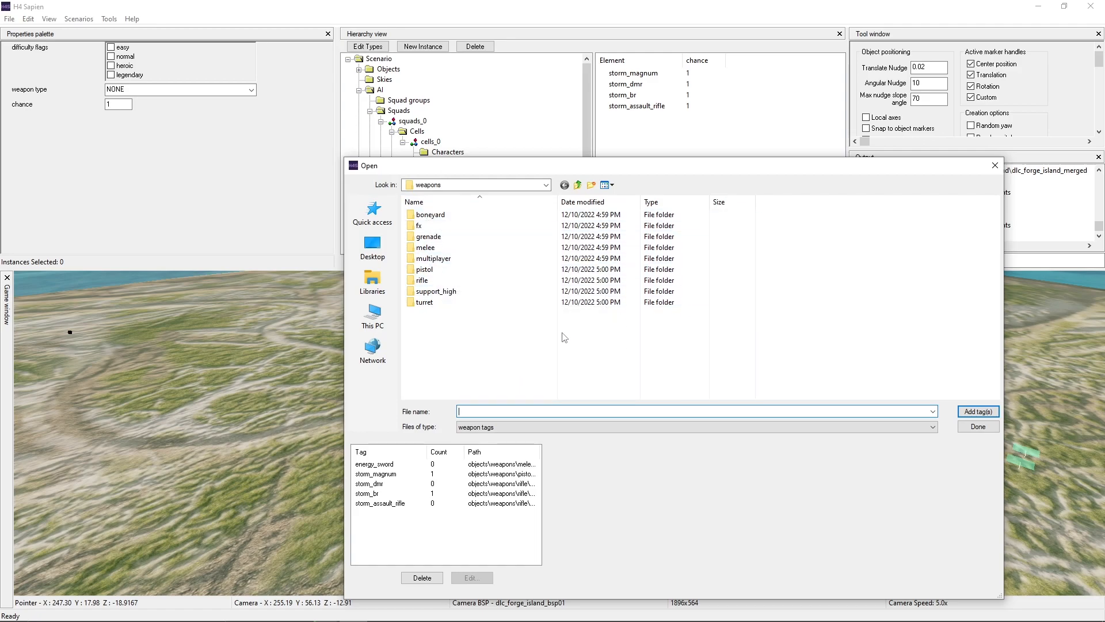
pyautogui.click(980, 427)
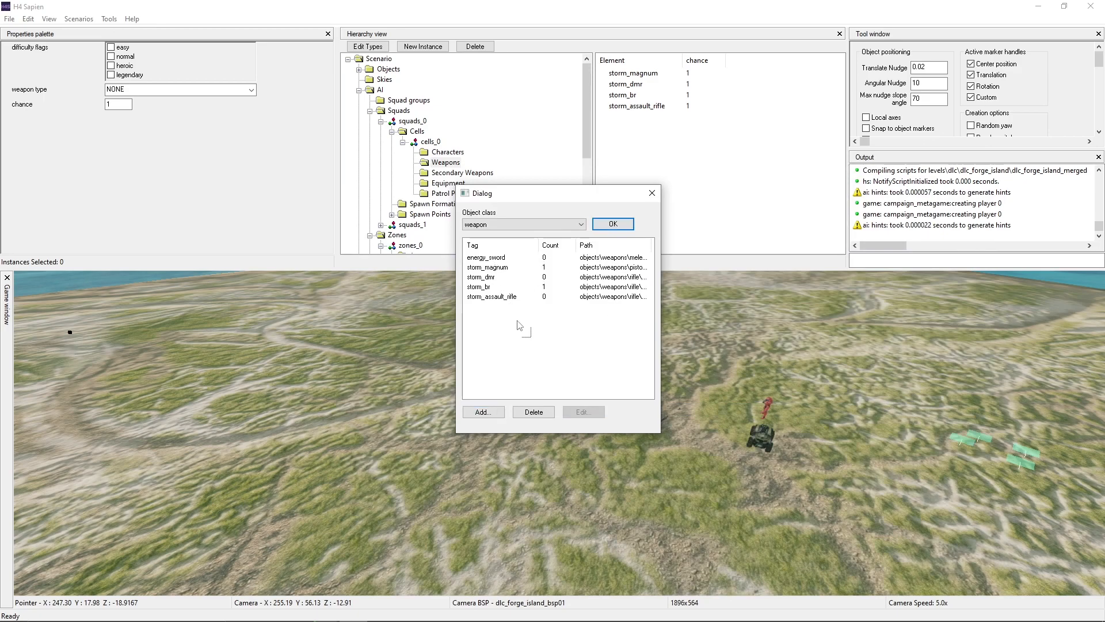
pyautogui.click(512, 315)
pyautogui.click(612, 223)
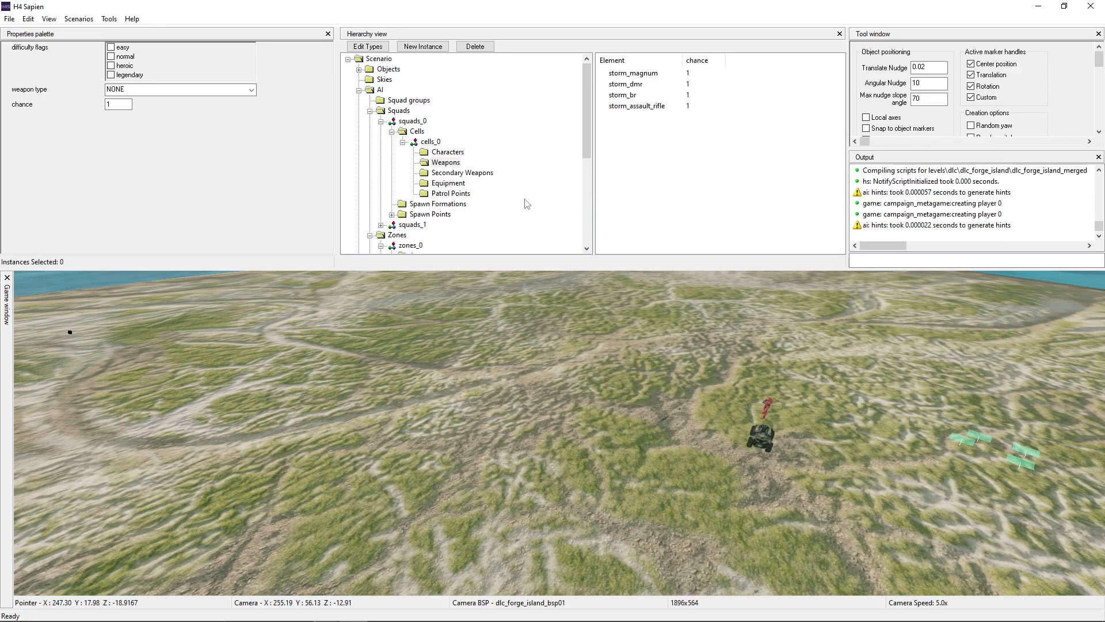
# - Set the major upgrade of cells_0 in squads_0 to none
pyautogui.click(438, 152)
pyautogui.click(429, 142)
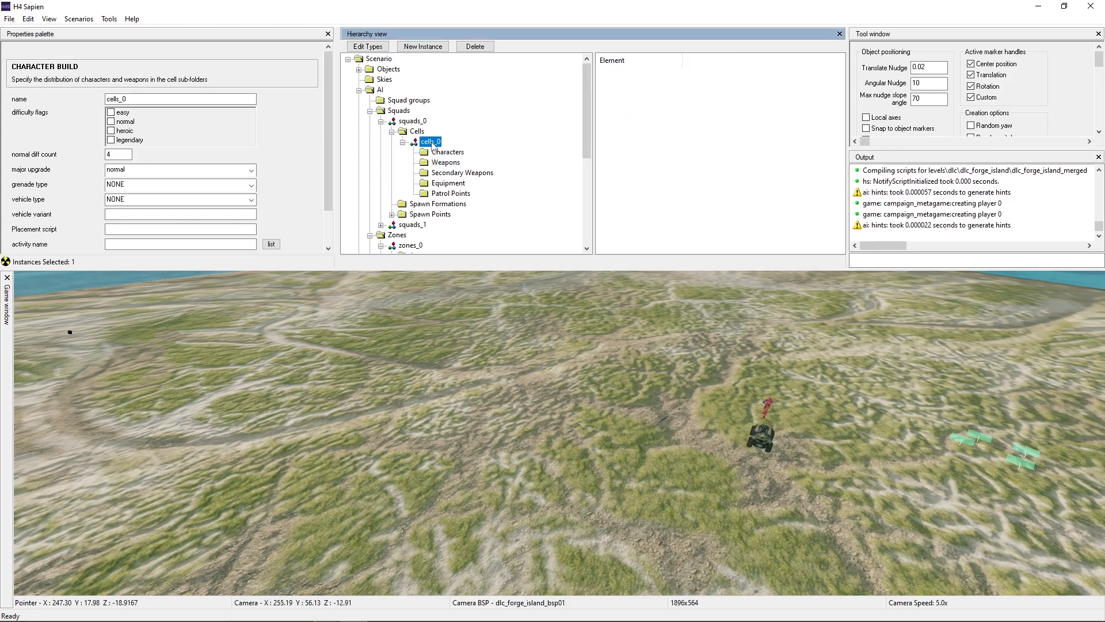
pyautogui.click(120, 155)
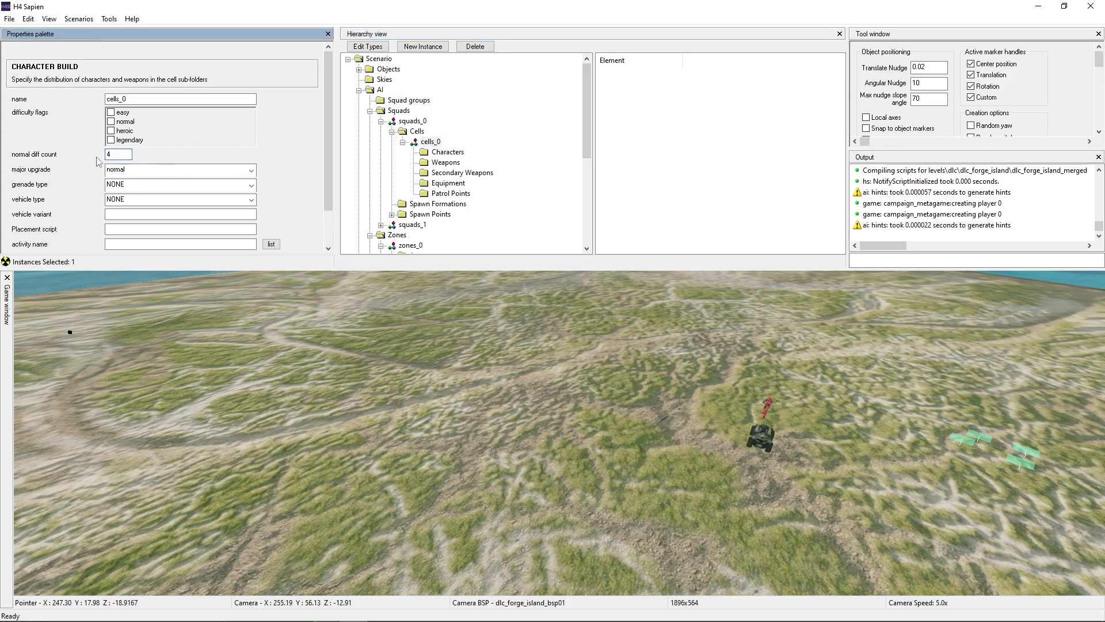
pyautogui.click(120, 170)
pyautogui.click(117, 210)
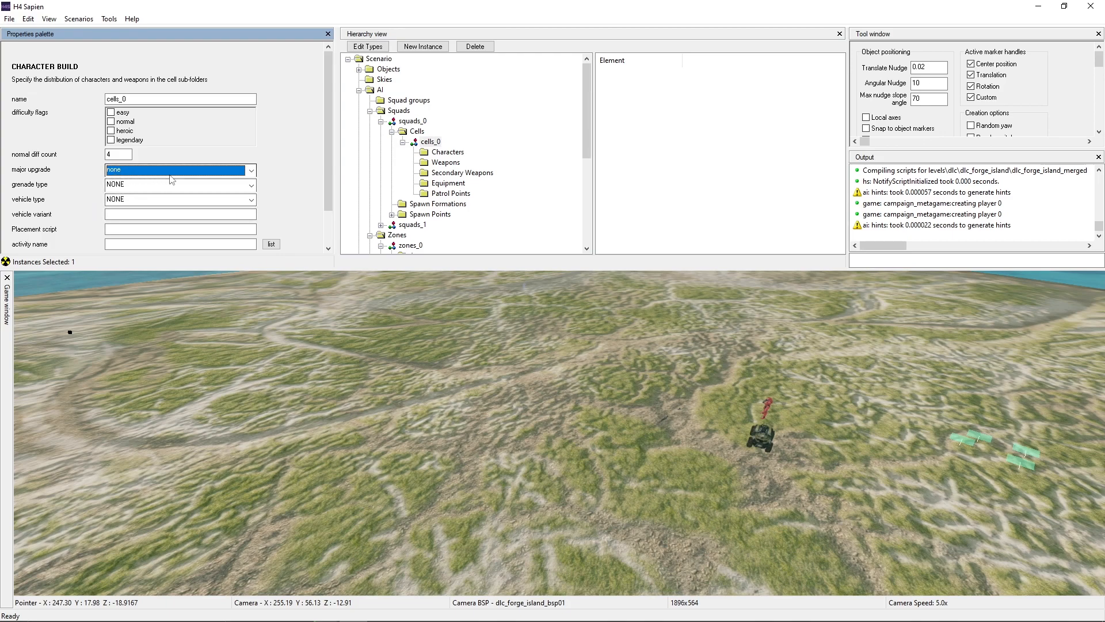
# - Adjust the placement of spawn_points_2 among the other spawn points of squads_0 near the vehicle
pyautogui.click(402, 141)
pyautogui.click(392, 162)
pyautogui.click(432, 162)
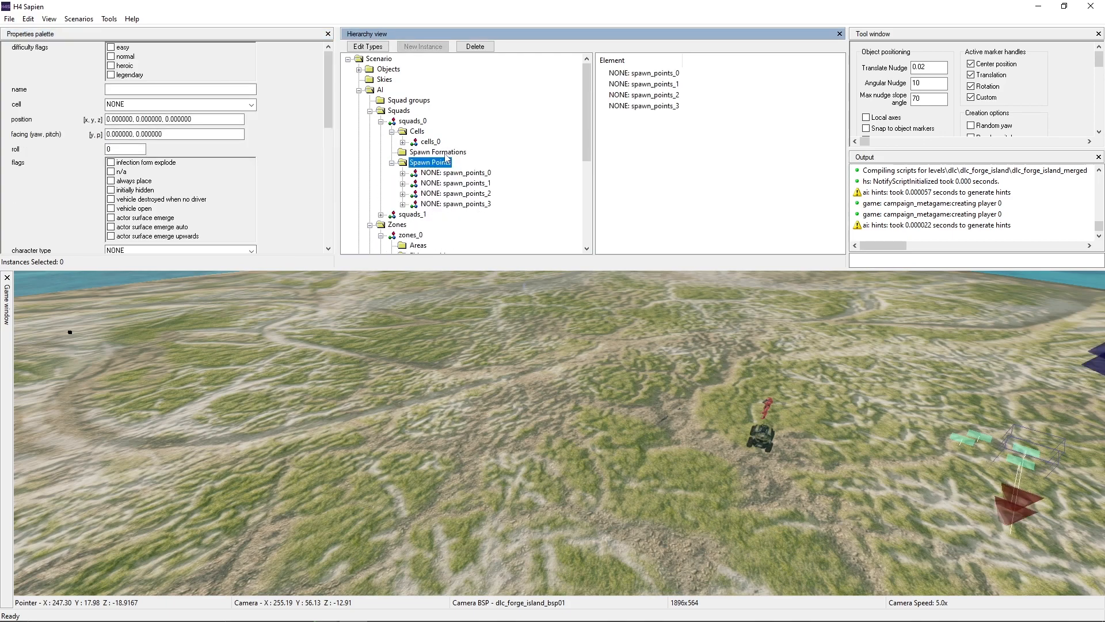
pyautogui.moveTo(680, 344); pyautogui.dragTo(679, 344, button='middle')
pyautogui.press('w')
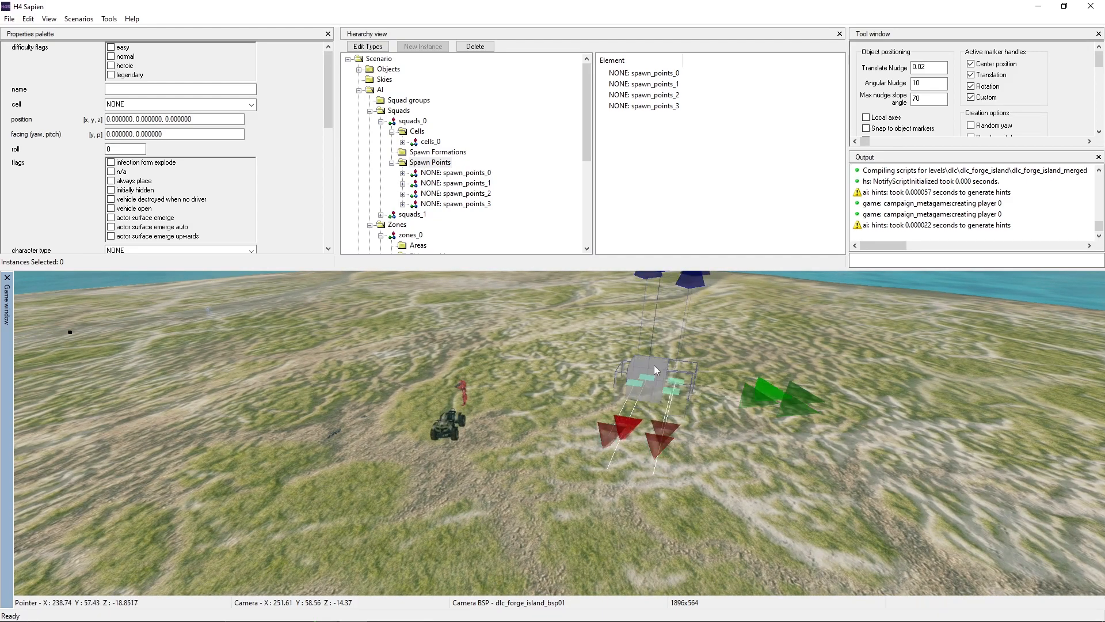
pyautogui.moveTo(657, 387); pyautogui.dragTo(425, 387)
pyautogui.moveTo(425, 387); pyautogui.dragTo(368, 380, button='middle')
pyautogui.press('a')
pyautogui.moveTo(586, 369); pyautogui.dragTo(586, 386, button='middle')
pyautogui.press('w')
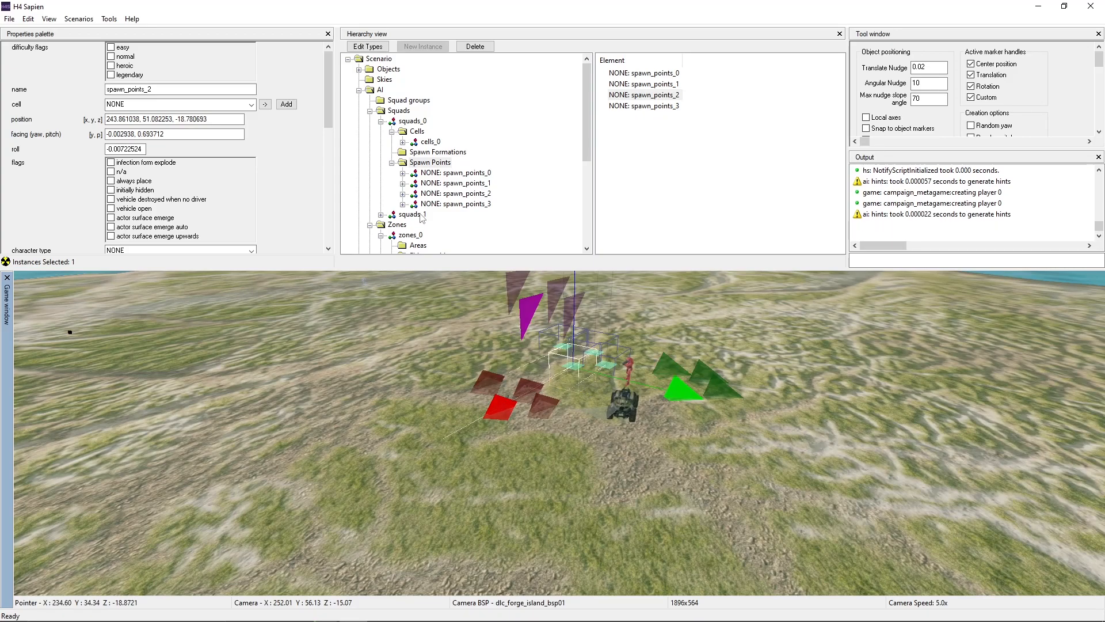
# - Move the squads_1 spawn points into a row on the opposite side of the vehicle and turn them to face it
pyautogui.click(380, 121)
pyautogui.click(381, 131)
pyautogui.click(429, 162)
pyautogui.press('d')
pyautogui.moveTo(748, 376); pyautogui.dragTo(761, 377, button='middle')
pyautogui.moveTo(760, 378); pyautogui.dragTo(282, 447)
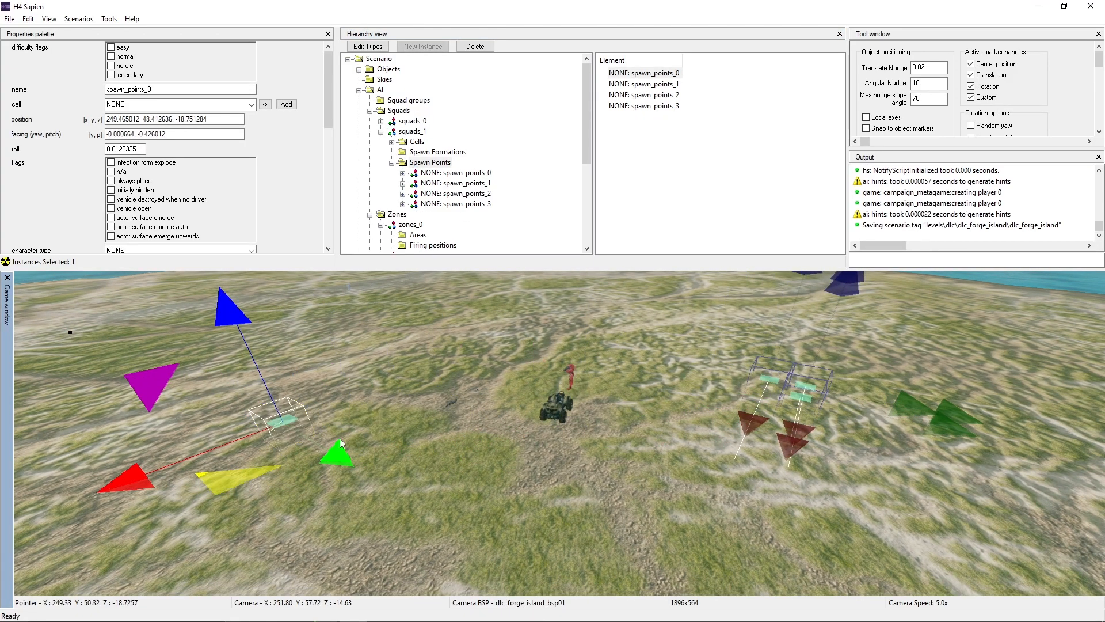
pyautogui.moveTo(804, 419); pyautogui.dragTo(223, 461)
pyautogui.moveTo(347, 369); pyautogui.dragTo(345, 369)
pyautogui.moveTo(270, 397); pyautogui.dragTo(273, 430)
pyautogui.moveTo(806, 384); pyautogui.dragTo(299, 368)
pyautogui.moveTo(292, 445); pyautogui.dragTo(279, 446)
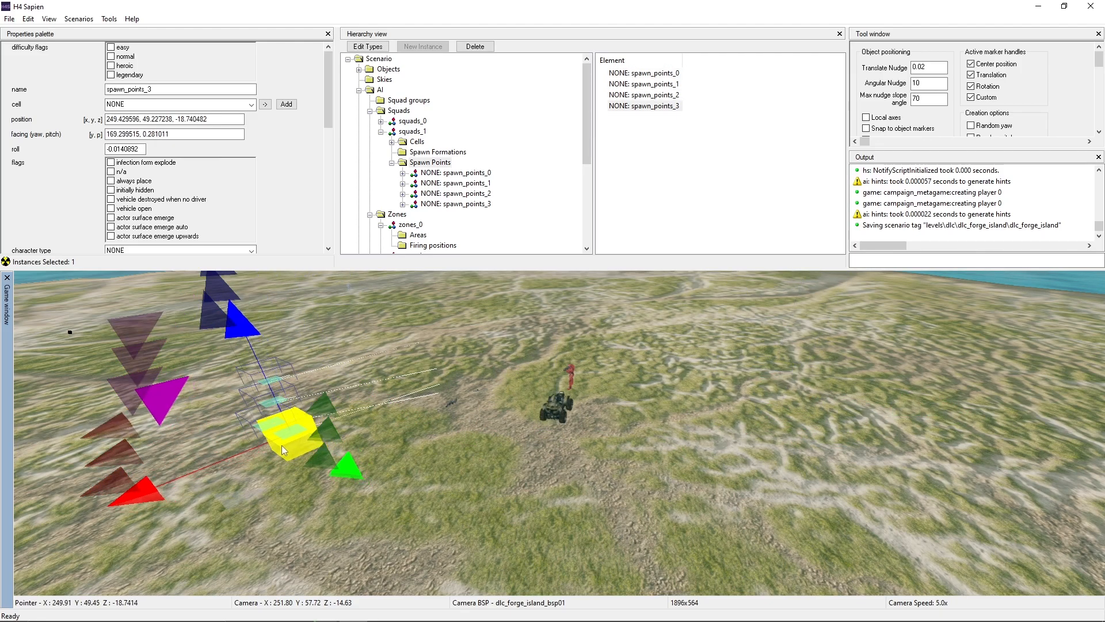
# - Move spawn_points_3 of squads_1 to extend the row of spawn points and save the scenario
pyautogui.press('w')
pyautogui.press('a')
pyautogui.moveTo(278, 445); pyautogui.dragTo(978, 414, button='middle')
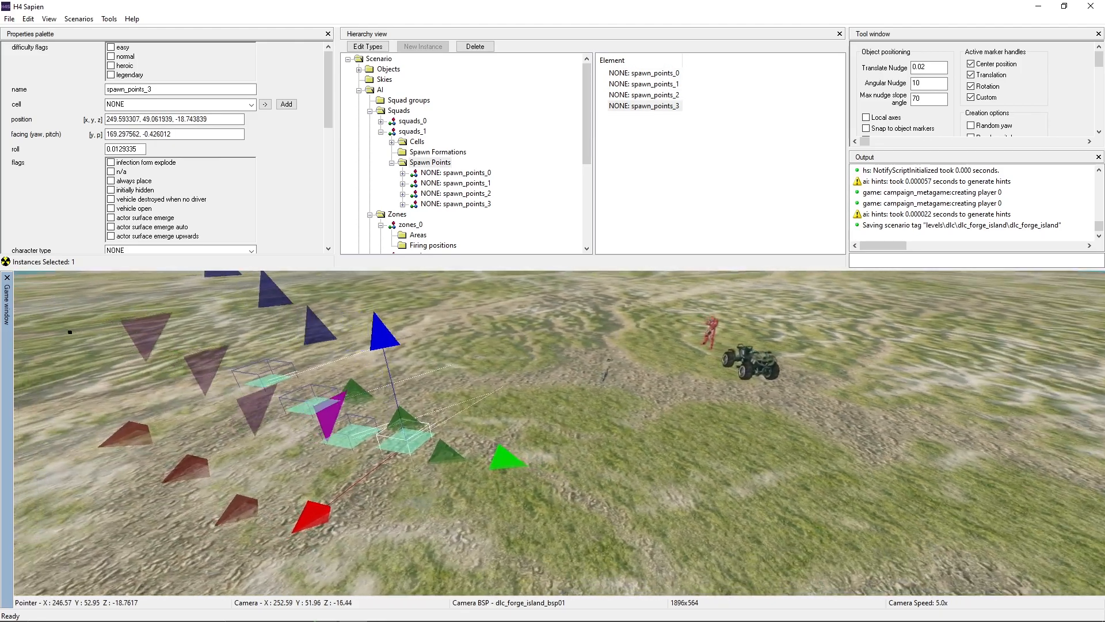
pyautogui.moveTo(399, 437); pyautogui.dragTo(516, 427, button='middle')
pyautogui.press('a')
pyautogui.moveTo(515, 426); pyautogui.dragTo(592, 460)
pyautogui.hotkey('ctrl', 's')
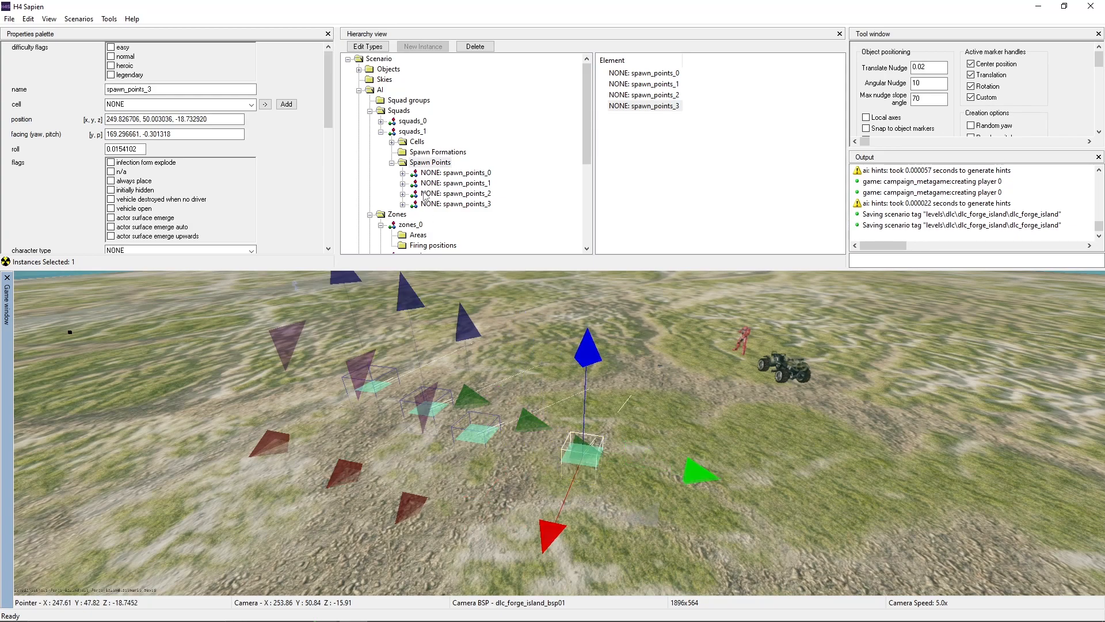
# - Compare the team assignments of squads_1 and squads_0 and the team options available
pyautogui.click(381, 132)
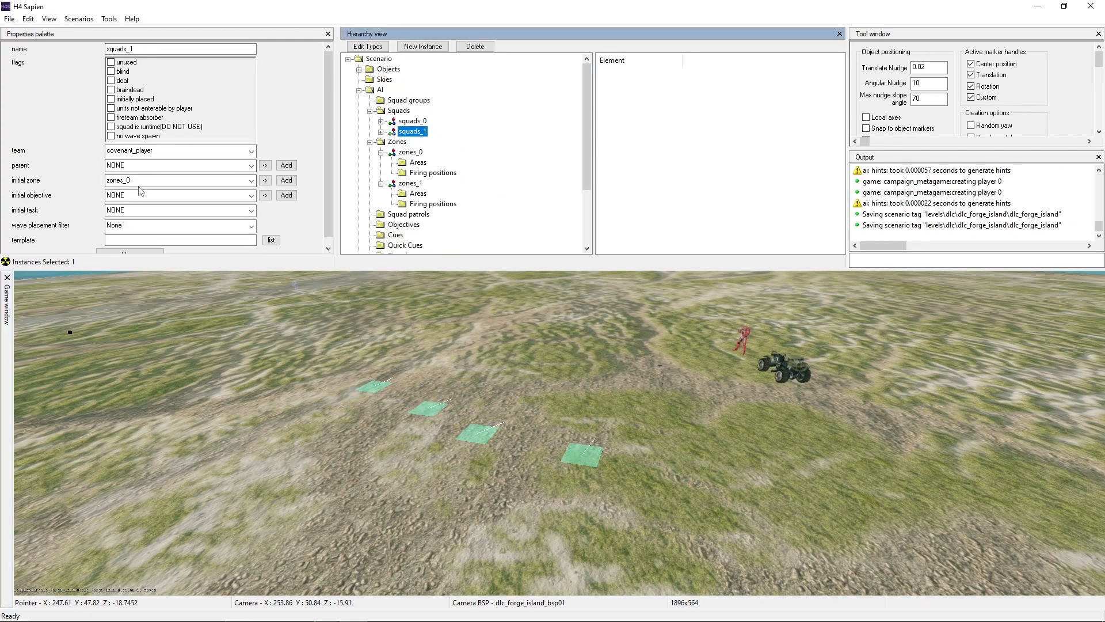
pyautogui.scroll(-1, 71, 170)
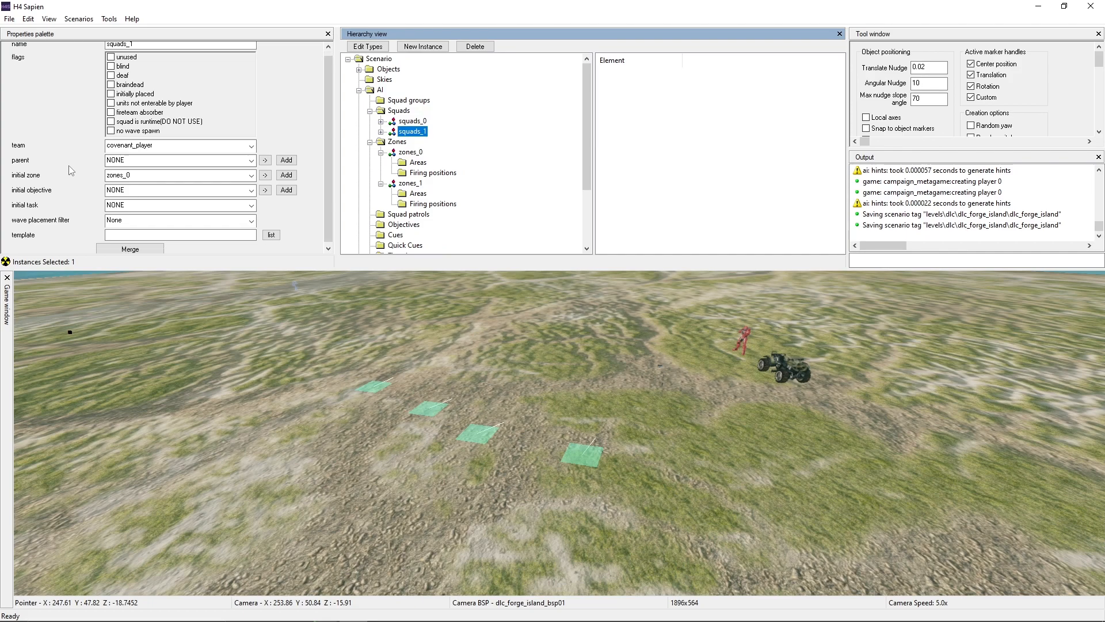
pyautogui.click(134, 148)
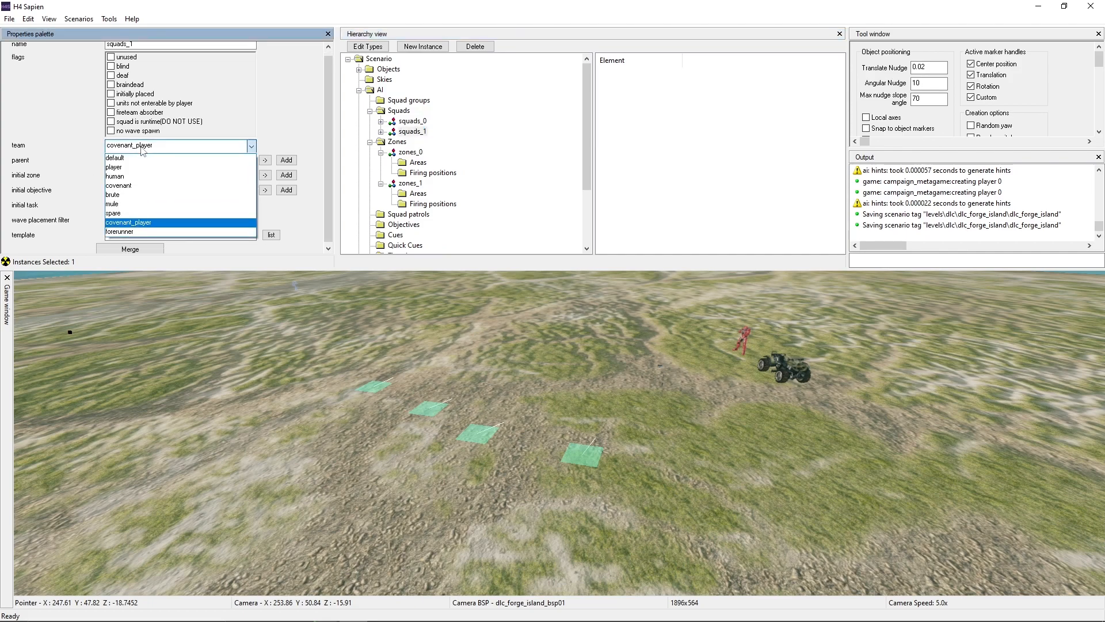
pyautogui.click(139, 223)
pyautogui.click(410, 121)
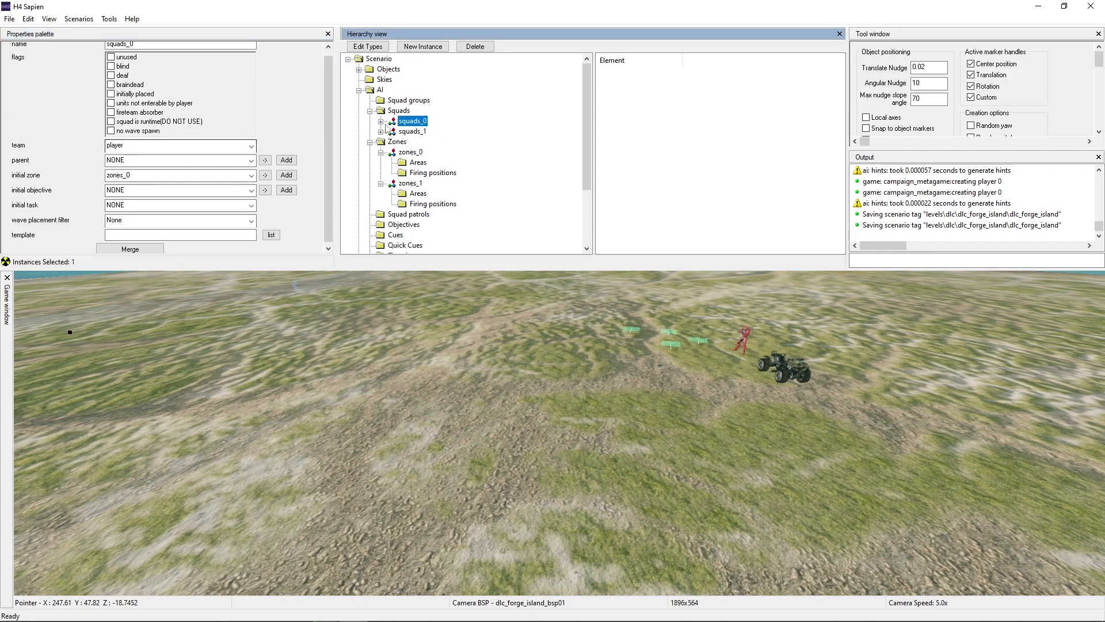
pyautogui.click(409, 131)
pyautogui.click(138, 146)
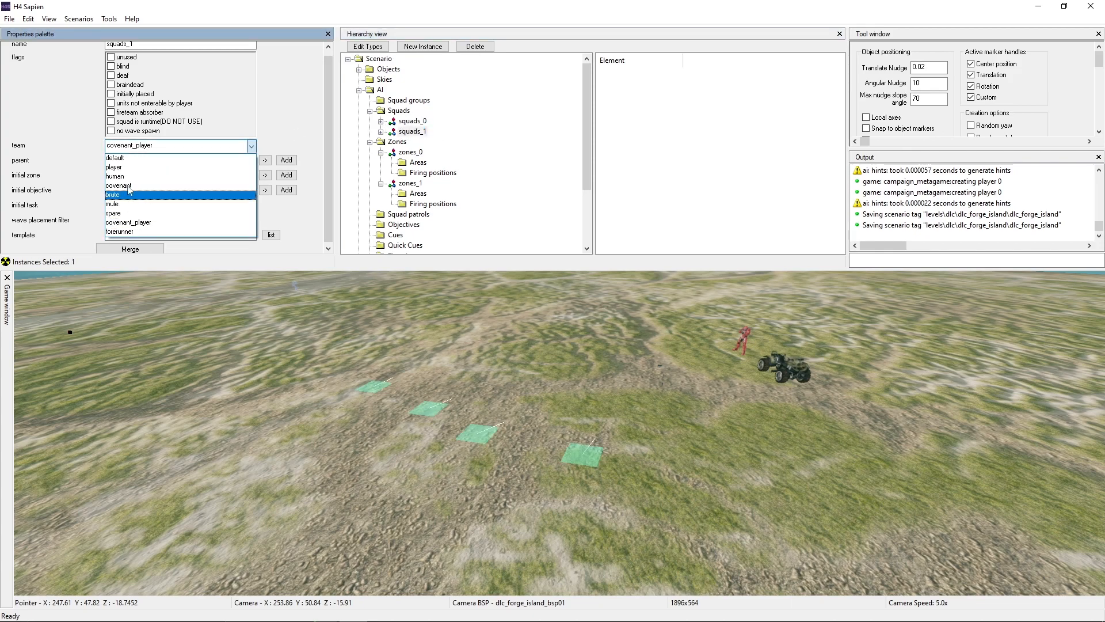
pyautogui.press('Escape')
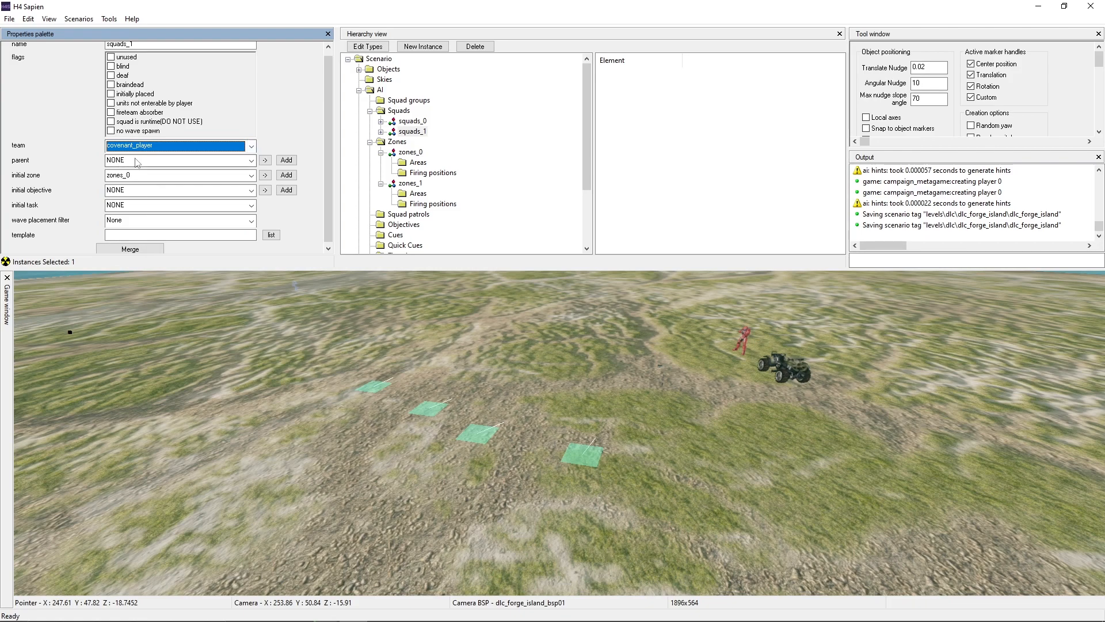
# - Set the initial zone of squads_1 to zones_1
pyautogui.click(410, 132)
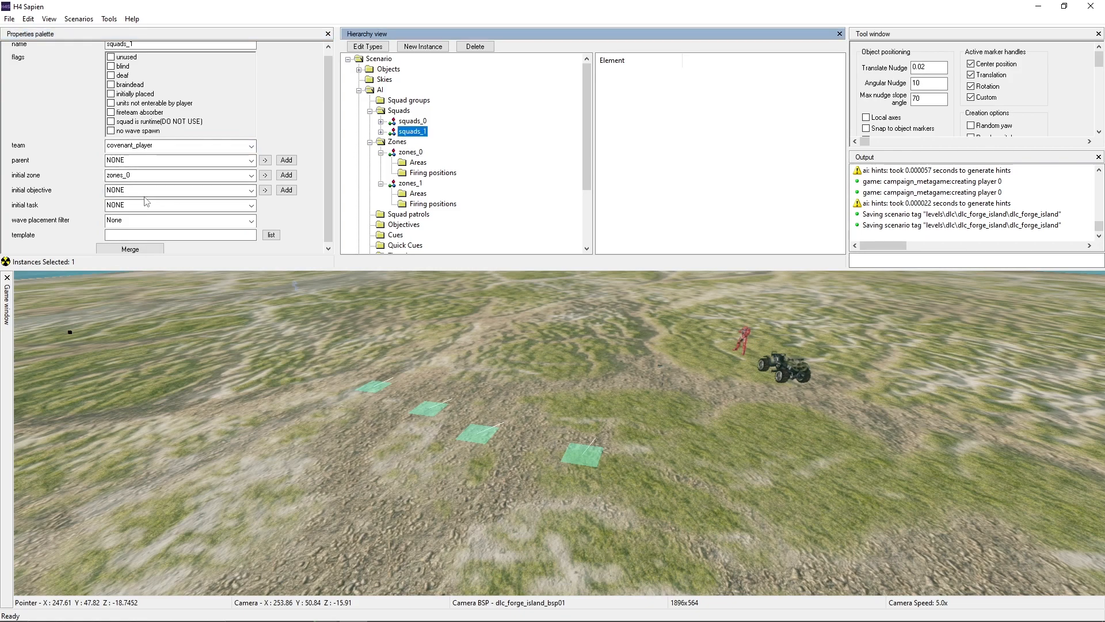
pyautogui.click(141, 176)
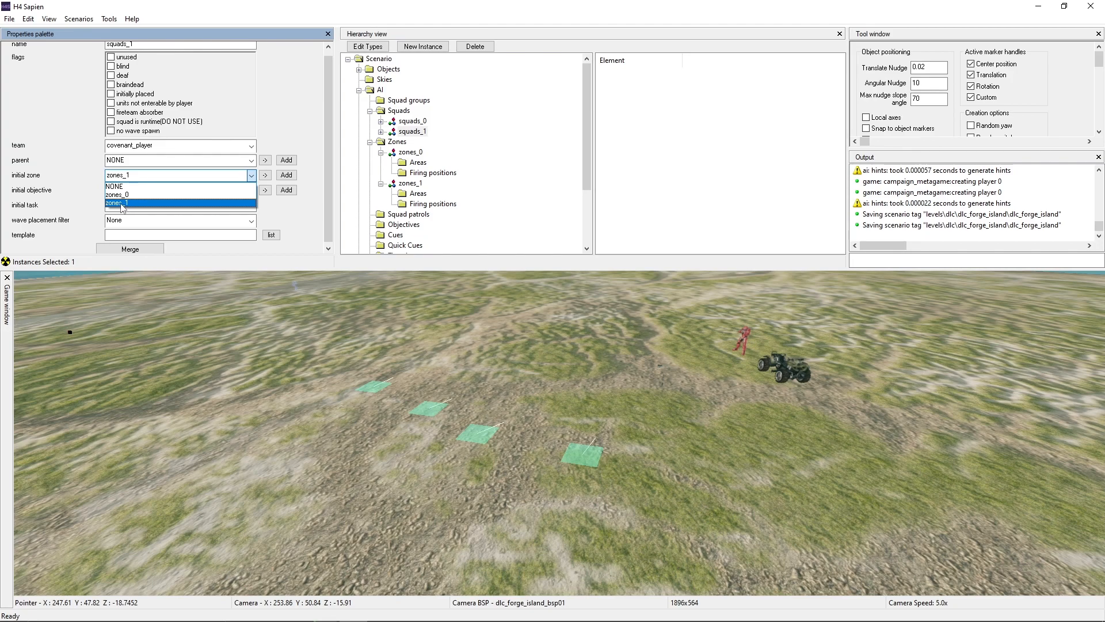
pyautogui.click(123, 203)
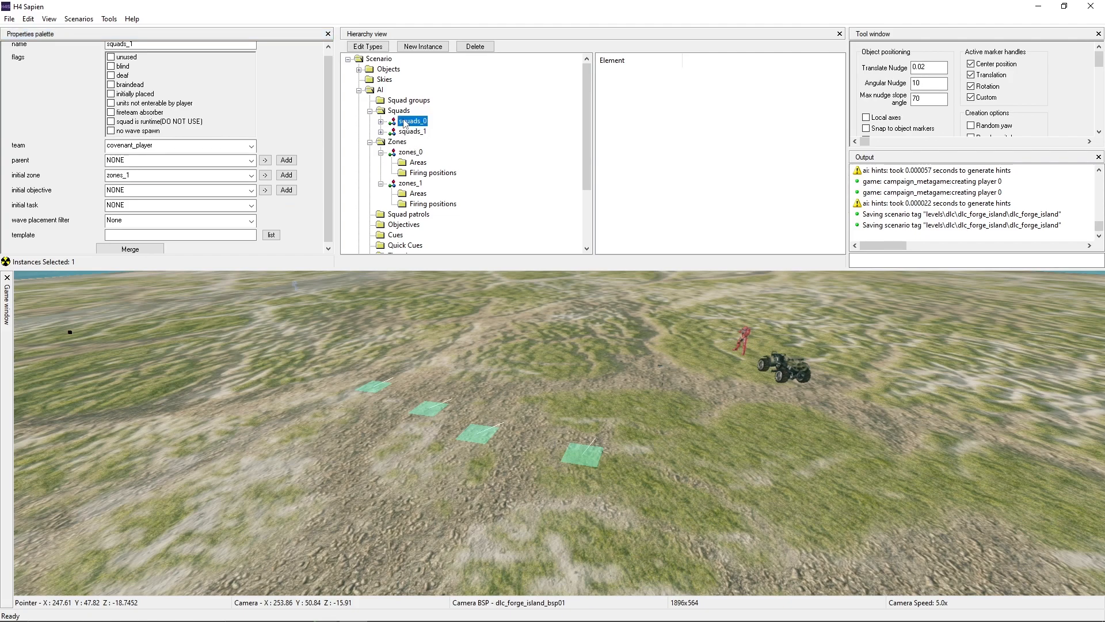
# - Save the scenario and reset the map
pyautogui.click(399, 112)
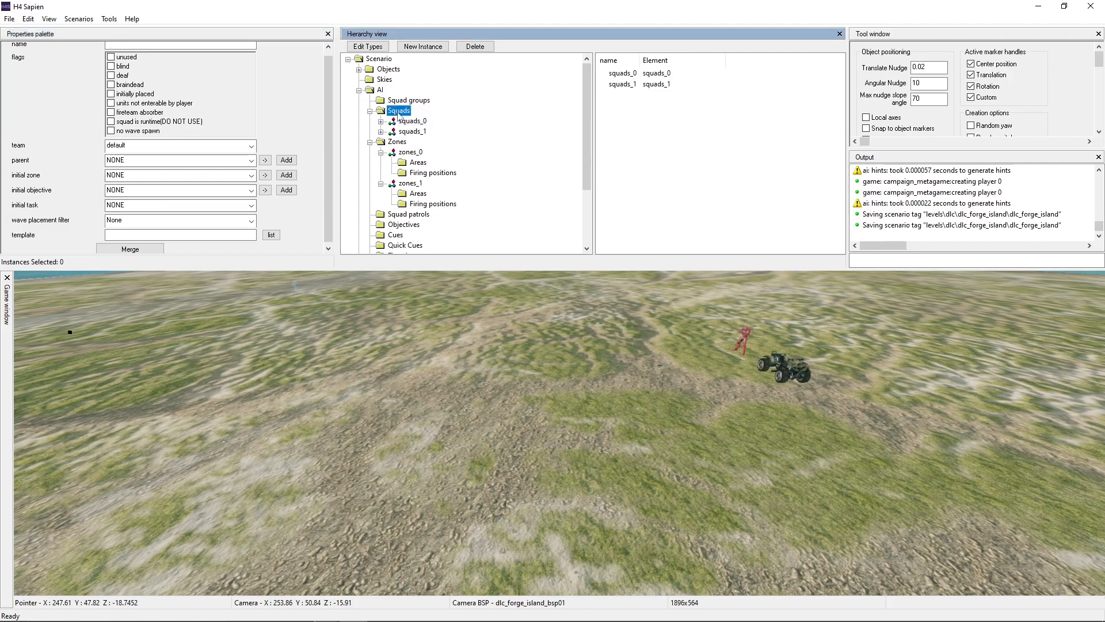
pyautogui.click(81, 19)
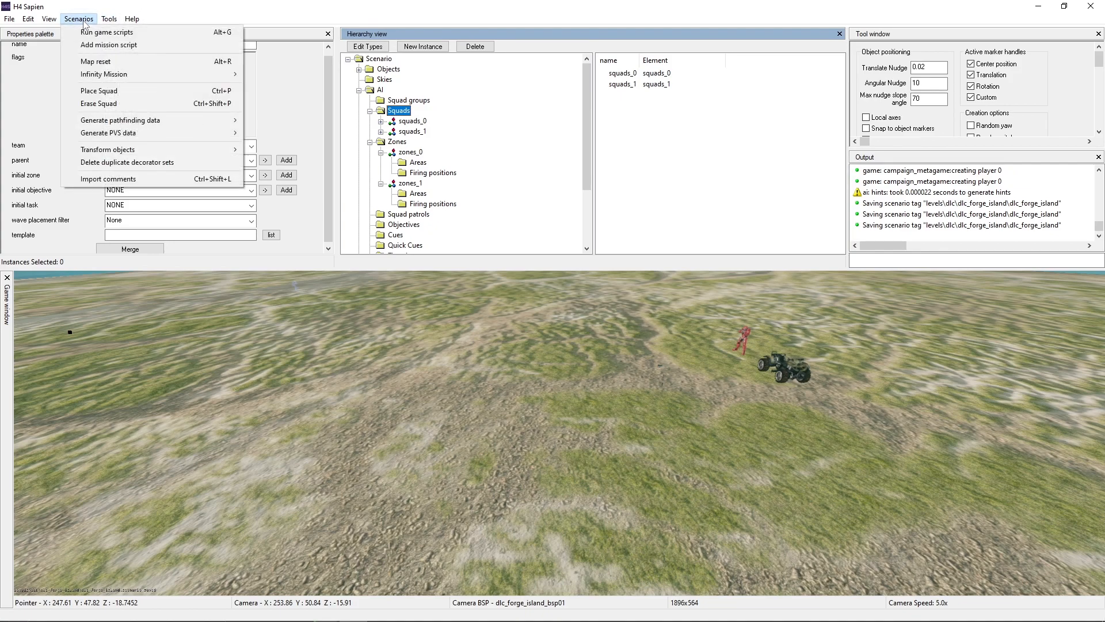
pyautogui.click(93, 62)
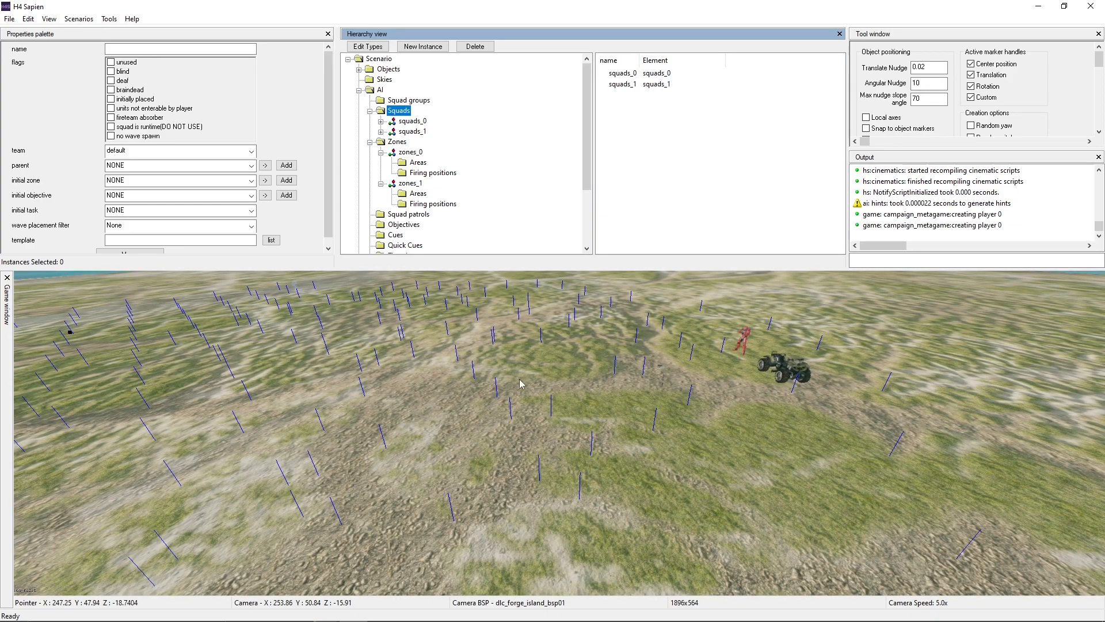
# - Delete the spartans_mp biped from the scenario's unit objects
pyautogui.press('s')
pyautogui.moveTo(534, 408); pyautogui.dragTo(522, 389, button='middle')
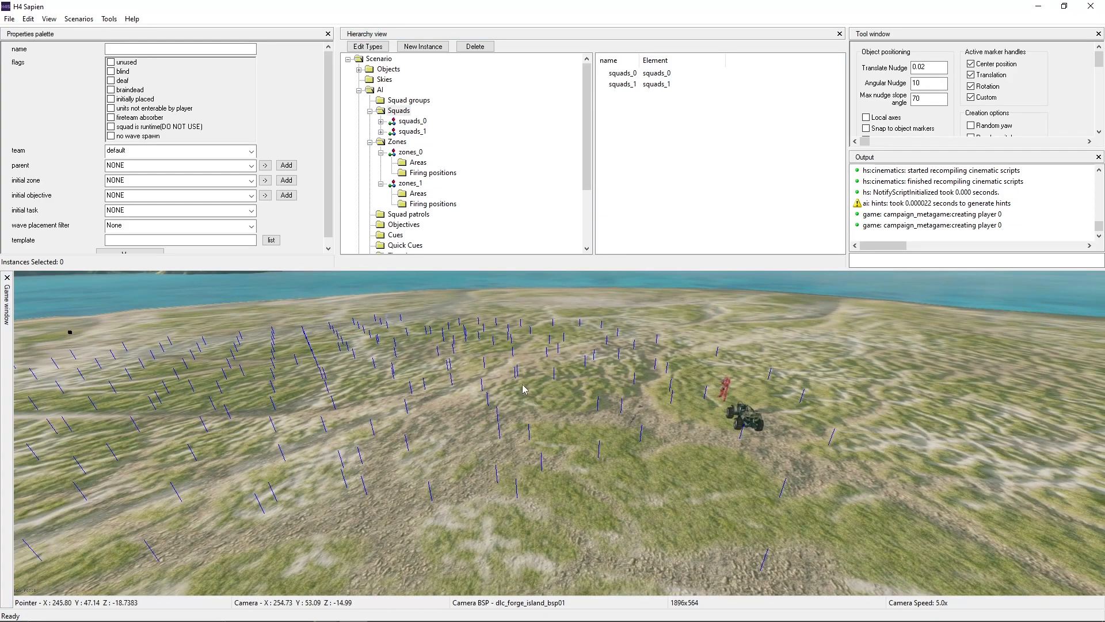
pyautogui.click(372, 142)
pyautogui.click(359, 69)
pyautogui.click(370, 100)
pyautogui.click(408, 111)
pyautogui.moveTo(698, 130); pyautogui.dragTo(650, 88)
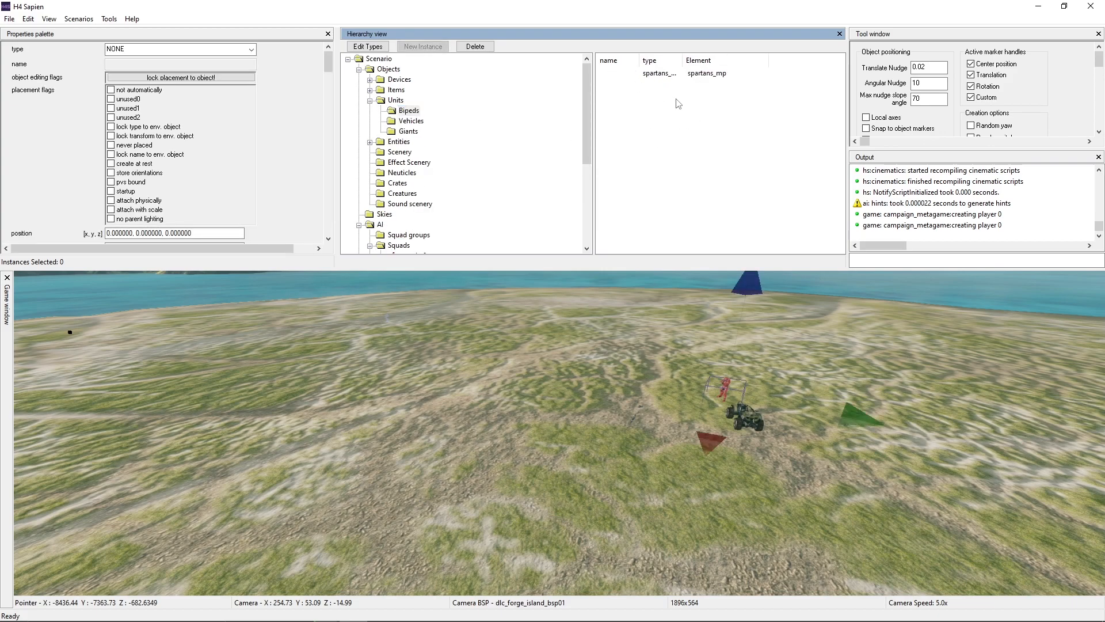
pyautogui.click(660, 73)
pyautogui.press('Delete')
pyautogui.click(370, 101)
# - Place the AI of both squads, squads_0 and squads_1, on the map
pyautogui.moveTo(605, 368); pyautogui.dragTo(523, 294, button='middle')
pyautogui.press('w')
pyautogui.press('a')
pyautogui.rightClick(406, 216)
pyautogui.click(449, 219)
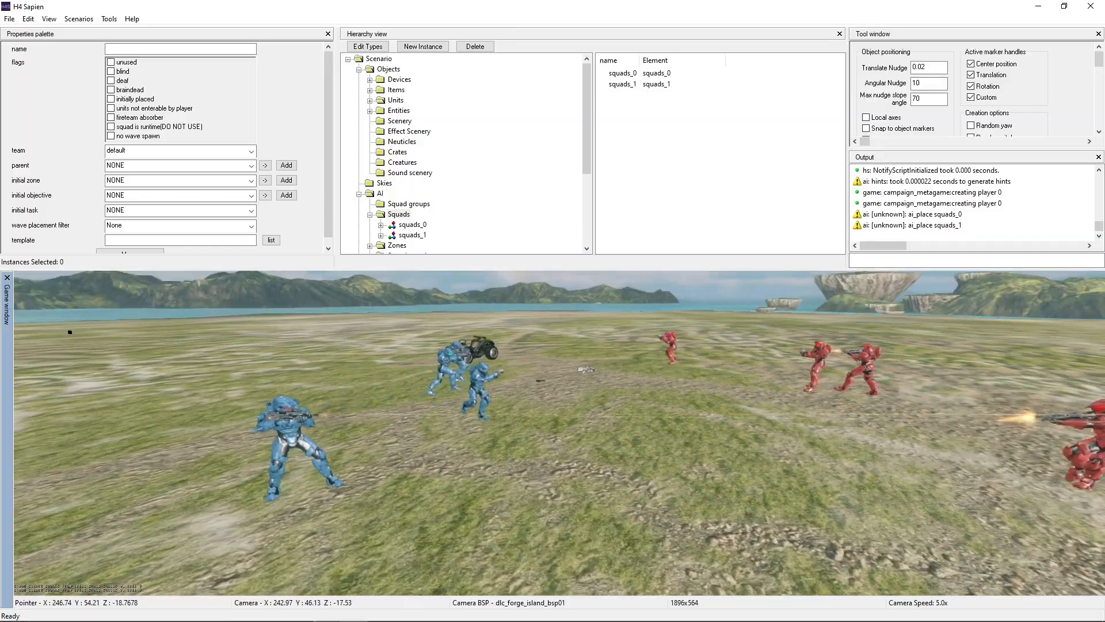
# - Examine from several sides how the red and blue squads fight each other around the parked vehicle
pyautogui.moveTo(552, 431); pyautogui.dragTo(863, 415, button='middle')
pyautogui.press('w')
pyautogui.press('a')
pyautogui.press('a')
pyautogui.press('a')
pyautogui.press('a')
pyautogui.press('d')
pyautogui.press('d')
pyautogui.press('d')
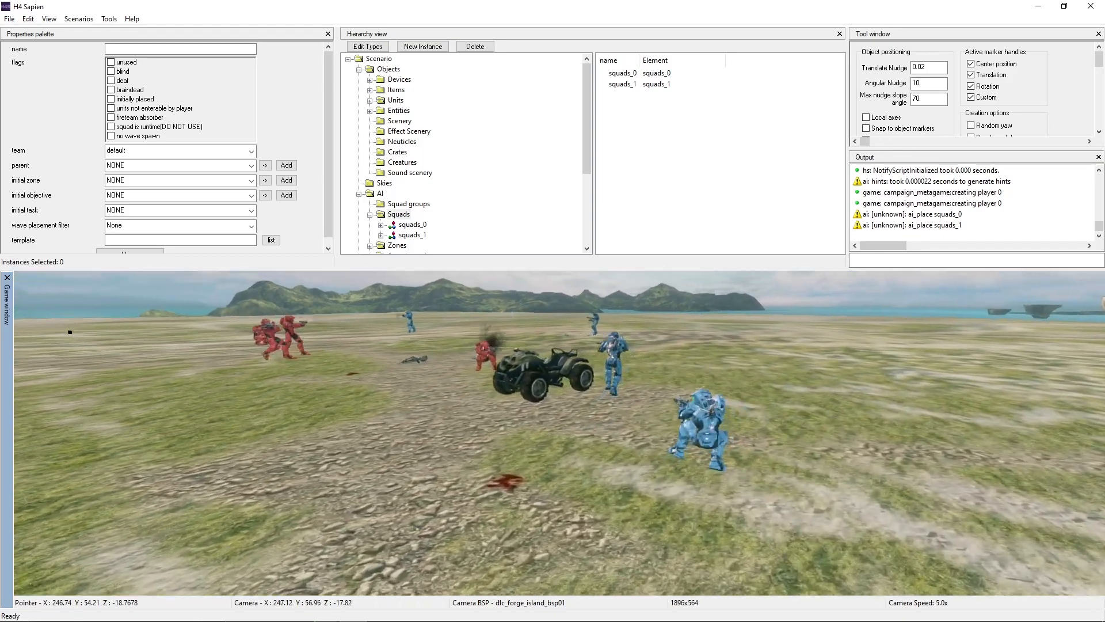
# - Take control of the player character and move around the firefight to test how the squads behave
pyautogui.press('Tab')
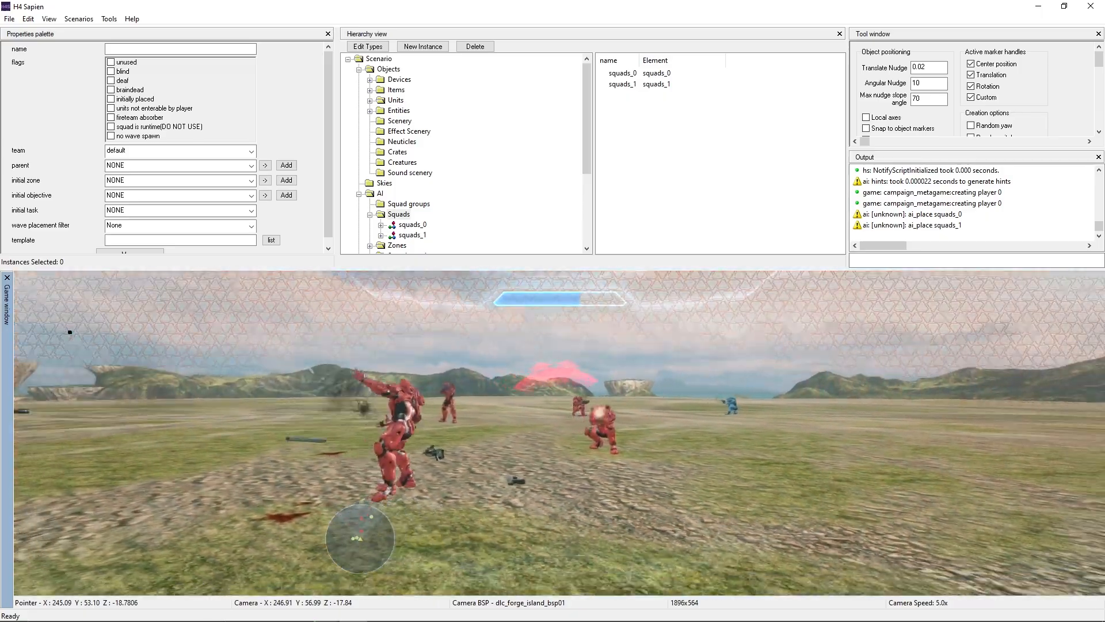
pyautogui.press('s')
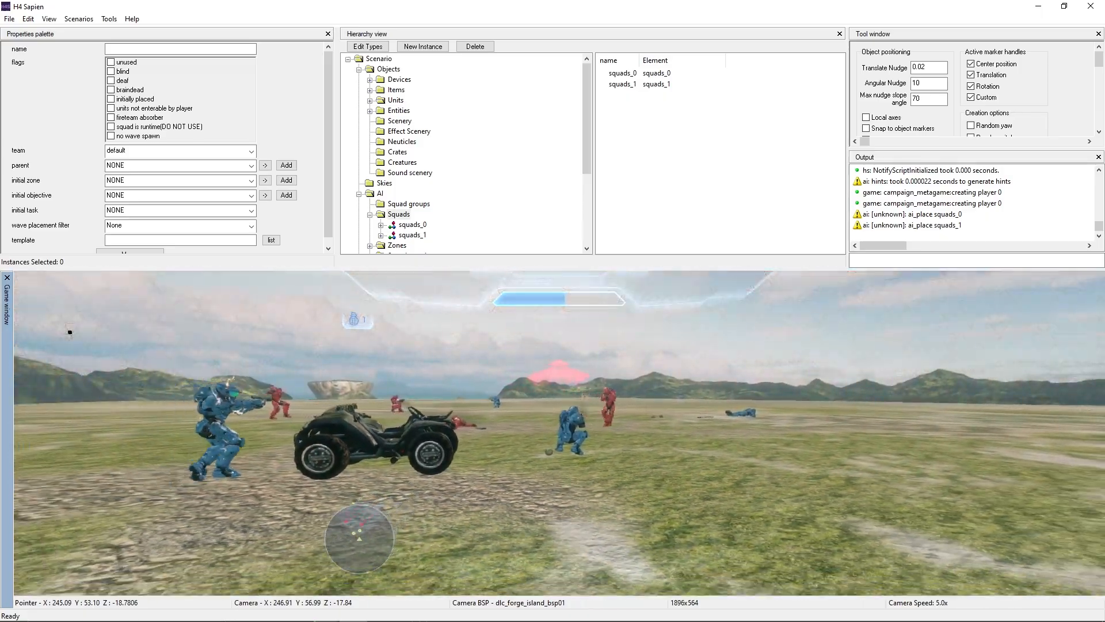
pyautogui.press('s')
pyautogui.press('w')
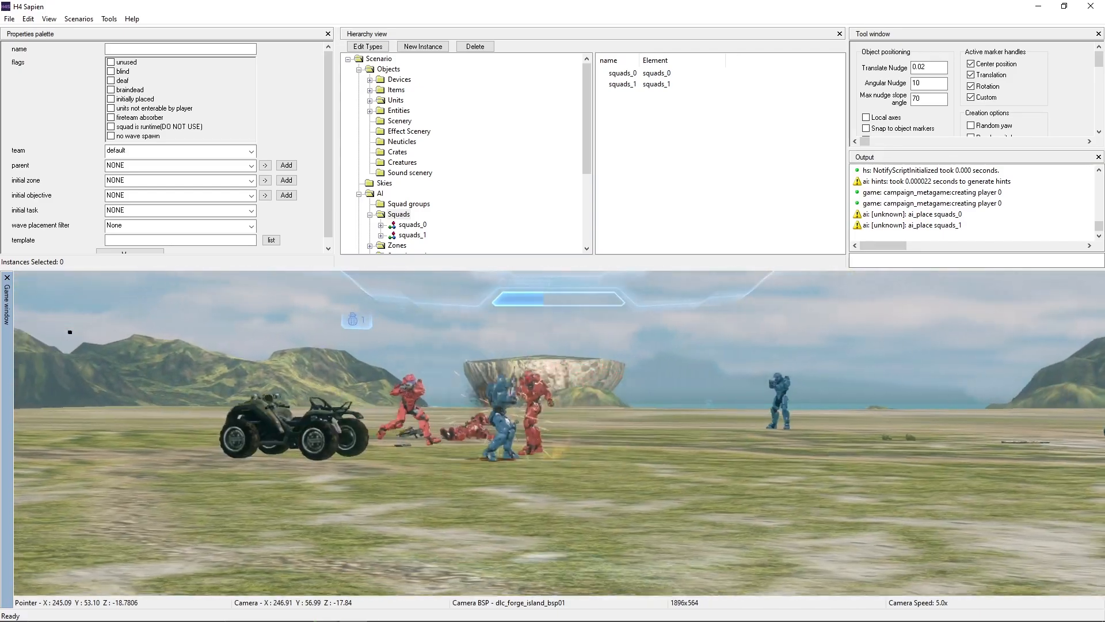
pyautogui.press('w')
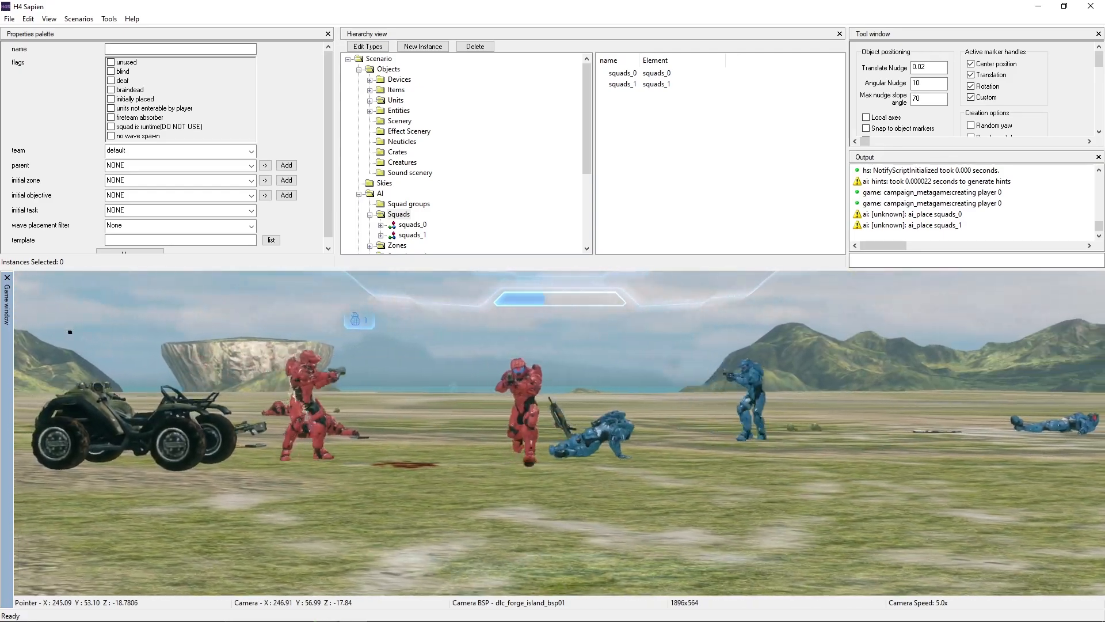
pyautogui.press('s')
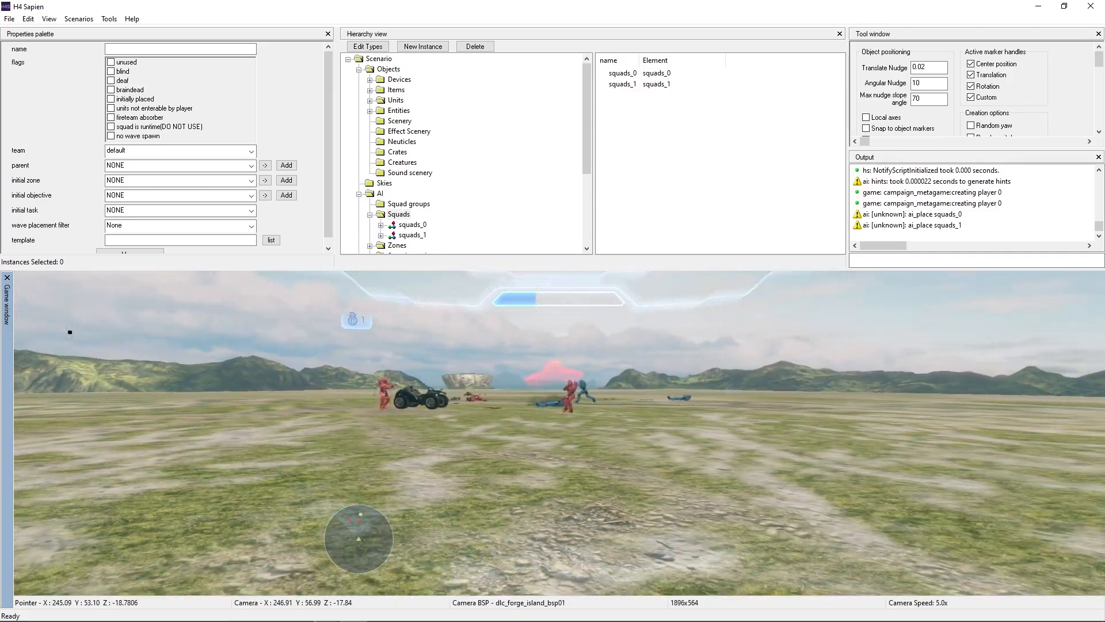
# - Examine the squads and the player character from outside with the free camera as the battle continues
pyautogui.press('z')
pyautogui.press('s')
pyautogui.press('d')
pyautogui.press('z')
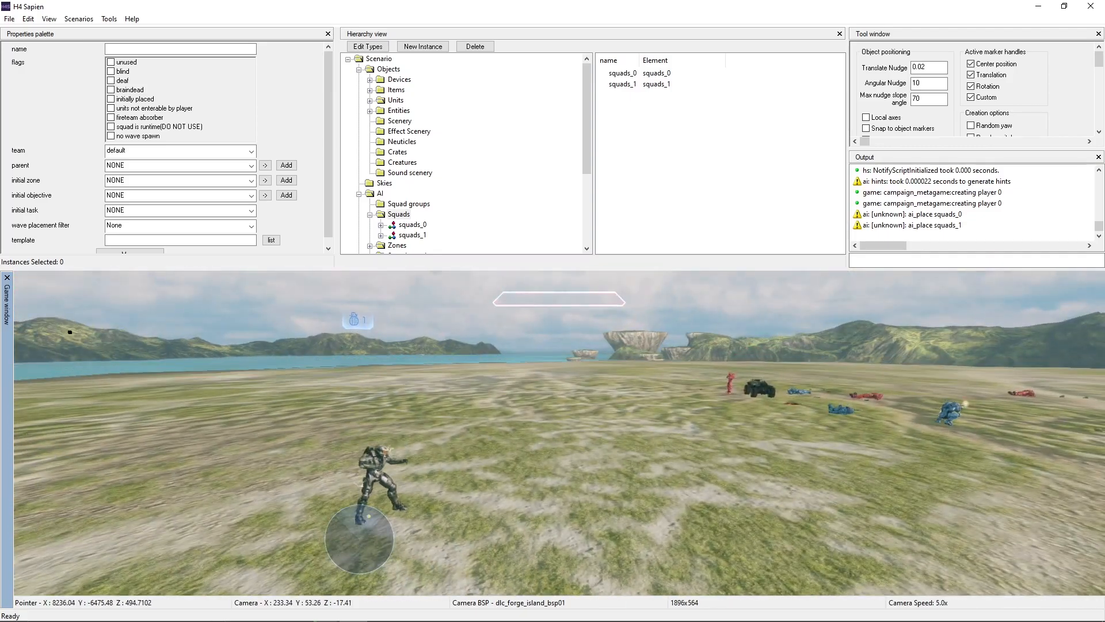
pyautogui.press('w')
pyautogui.press('w')
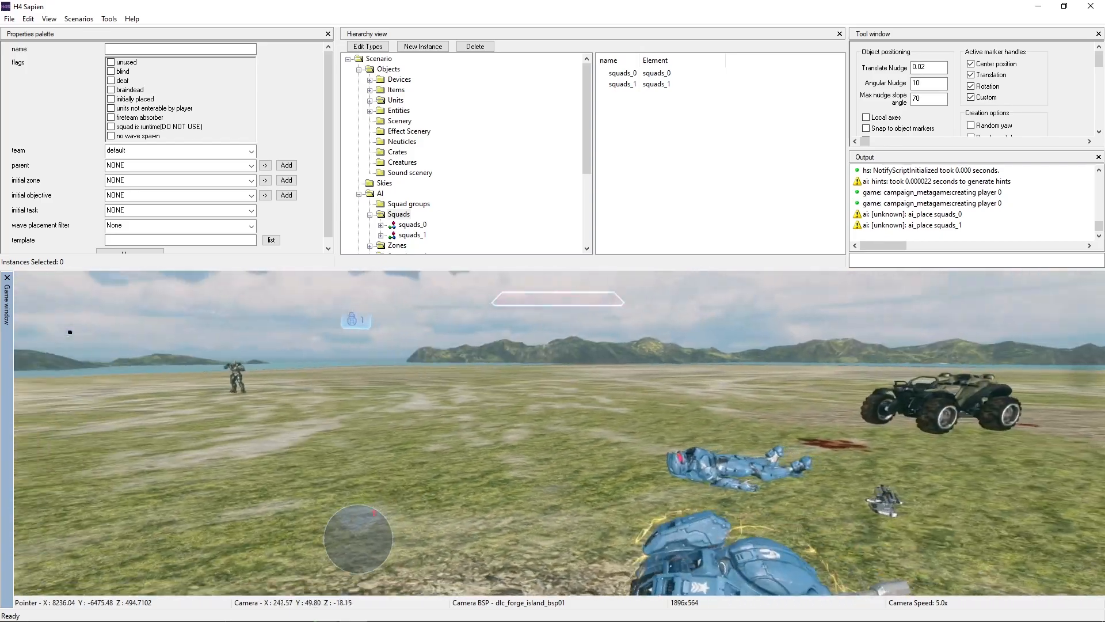
pyautogui.press('s')
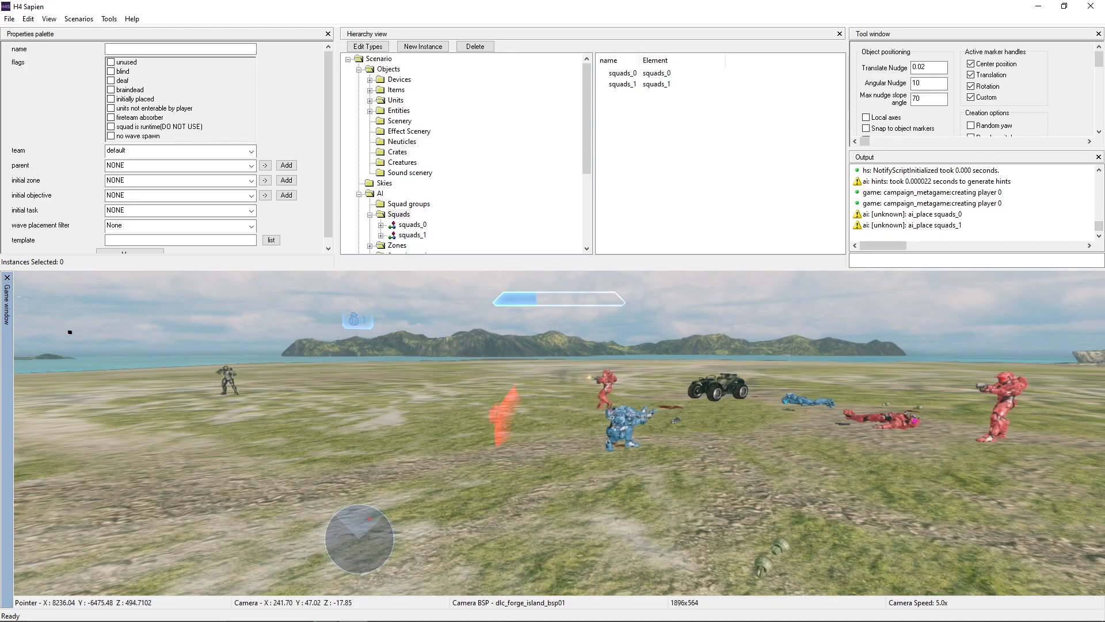
pyautogui.press('d')
pyautogui.moveTo(563, 388); pyautogui.dragTo(738, 387, button='middle')
pyautogui.press('w')
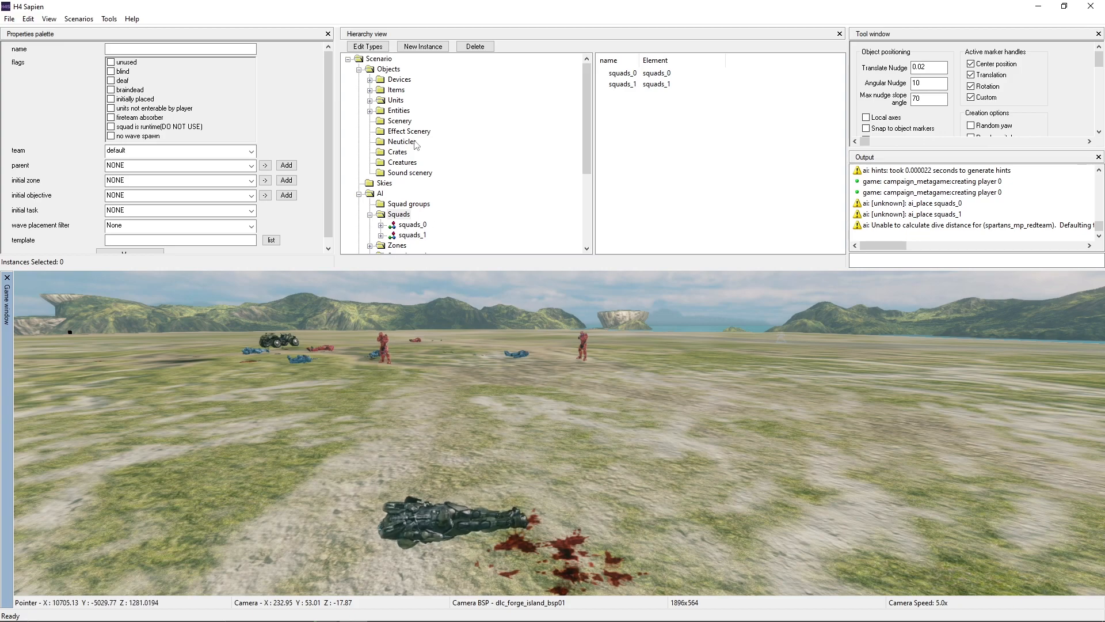
# - Collapse the Objects branch of the hierarchy and inspect the battlefield around the red soldiers
pyautogui.click(359, 69)
pyautogui.moveTo(566, 334); pyautogui.dragTo(656, 342, button='middle')
pyautogui.moveTo(587, 387)
pyautogui.mouseDown(button='middle')
pyautogui.moveTo(601, 387)
pyautogui.moveTo(553, 385)
pyautogui.moveTo(598, 385)
pyautogui.mouseUp(button='middle')
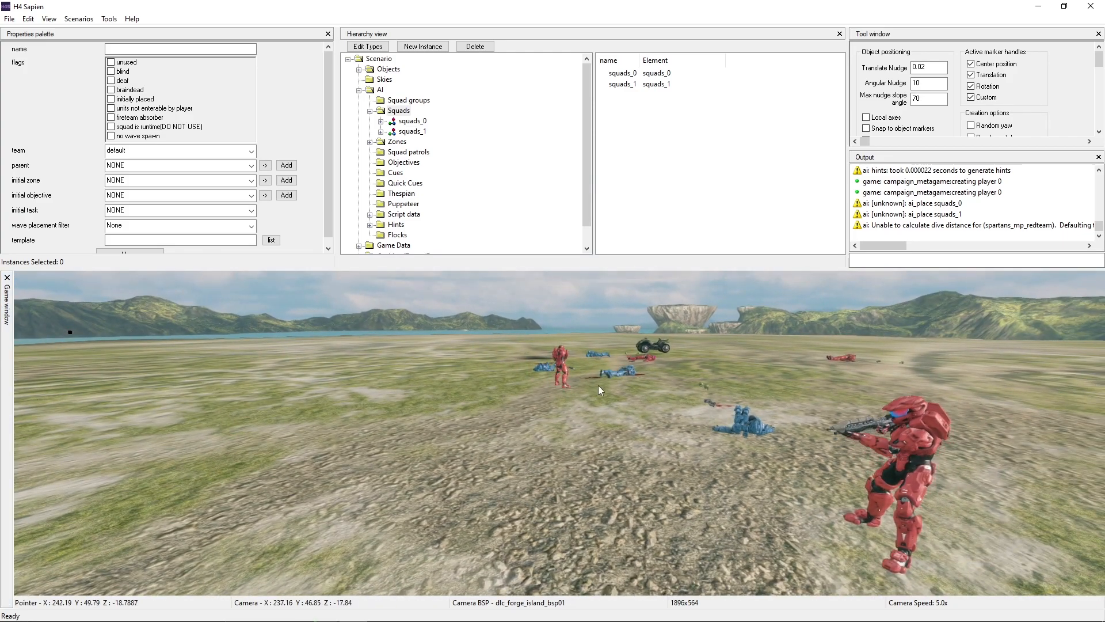